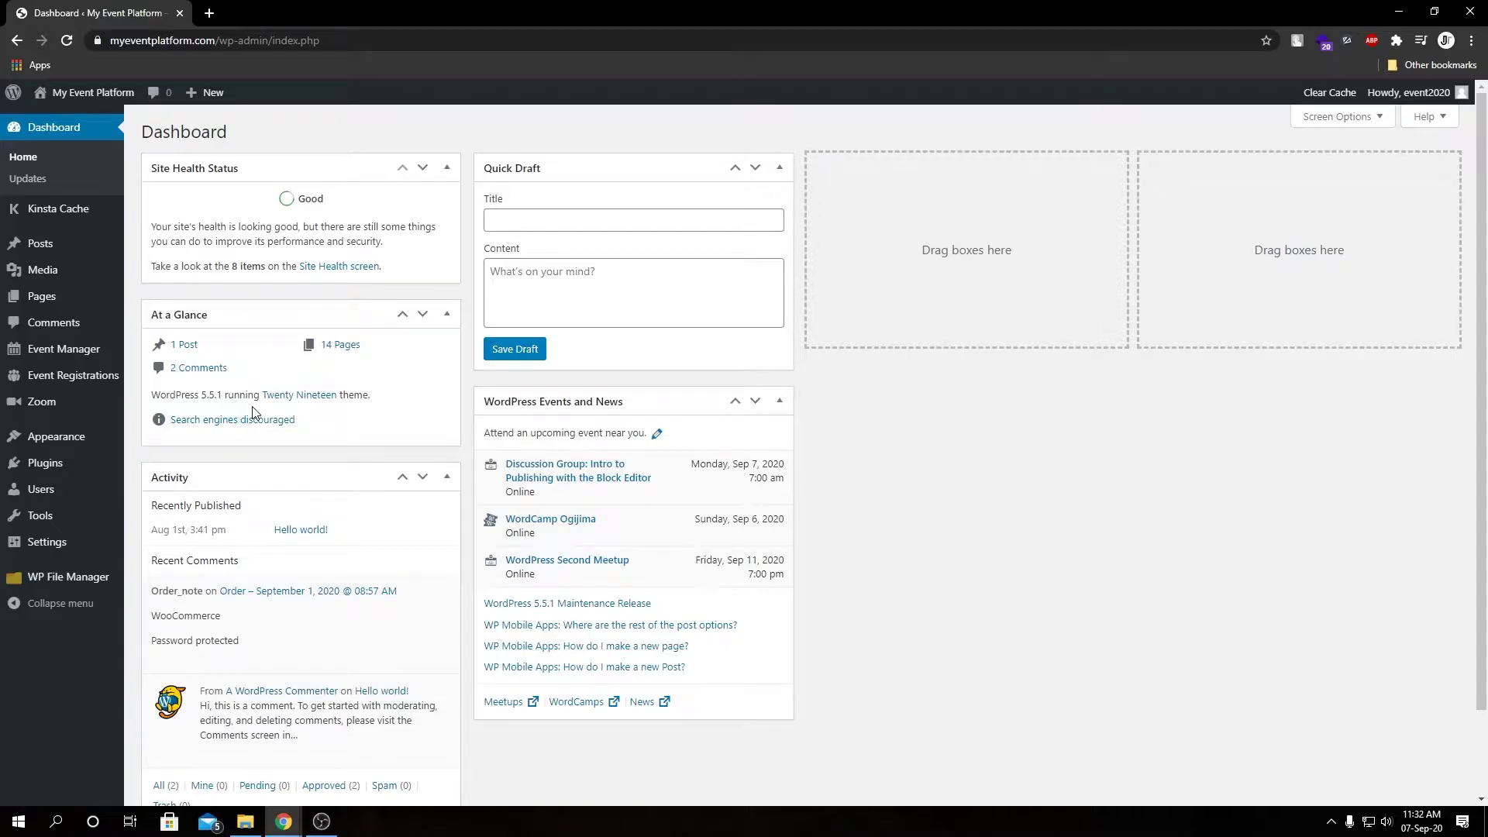
Reveal the Zoom flyout submenu in the WordPress admin sidebar
mouse_move(85, 402)
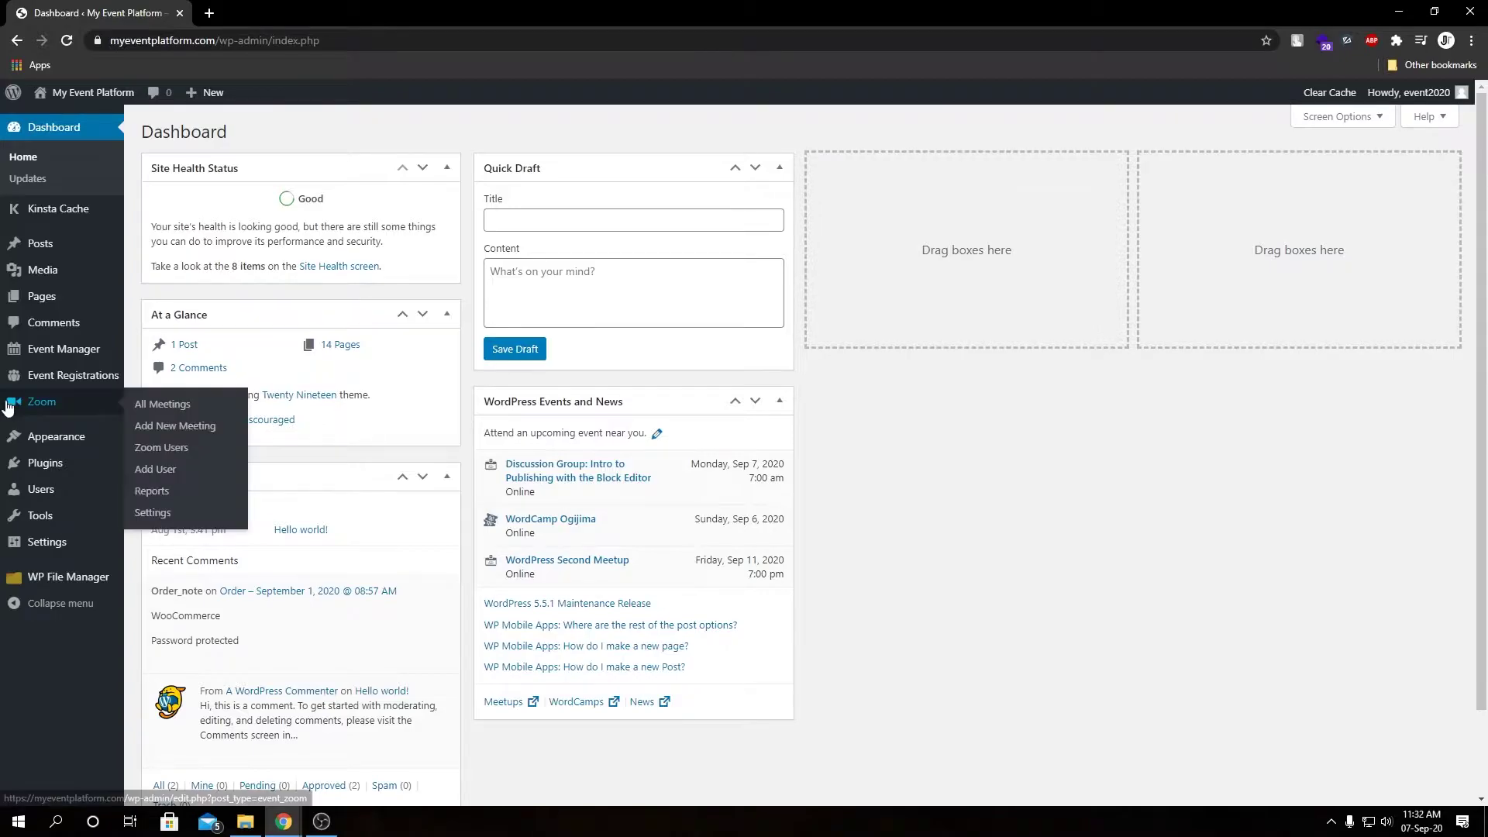
Publish Zoom meeting 'Meeting with registration' for 2020-09-08 at 11:00, lasting 40 minutes
click(174, 427)
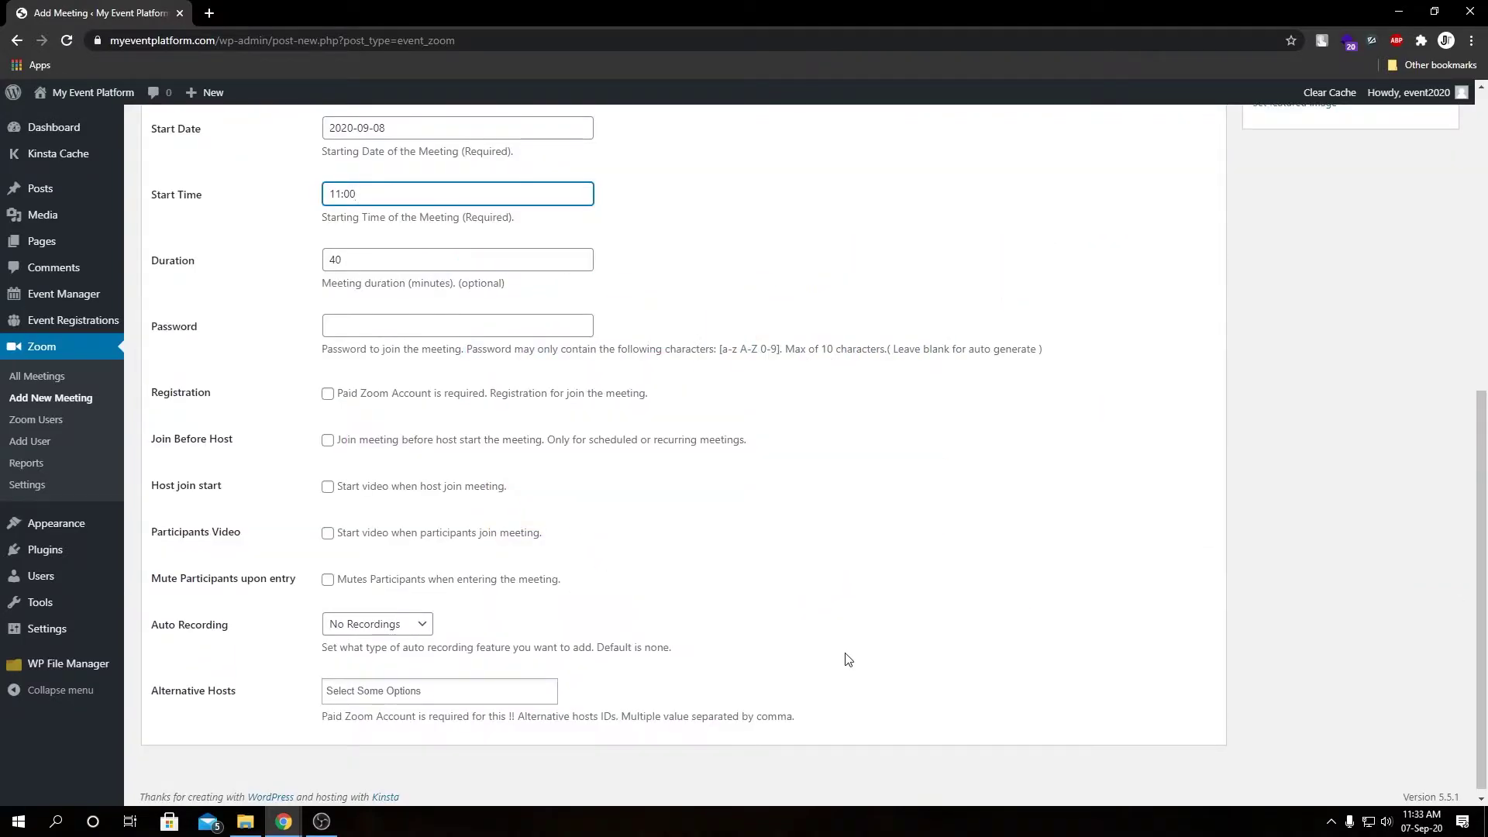
scroll(848, 659, up, 7)
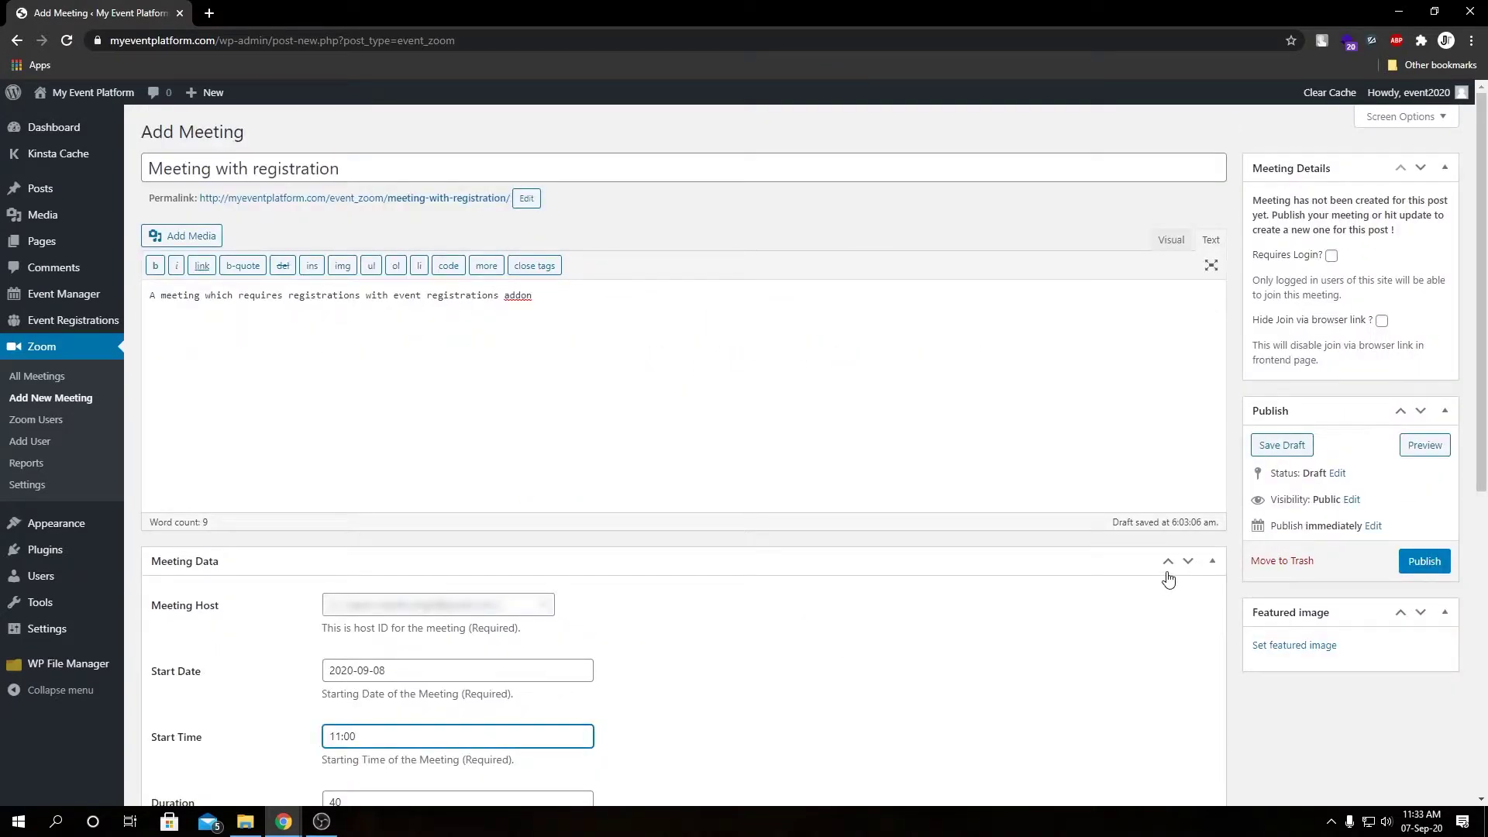
click(1411, 571)
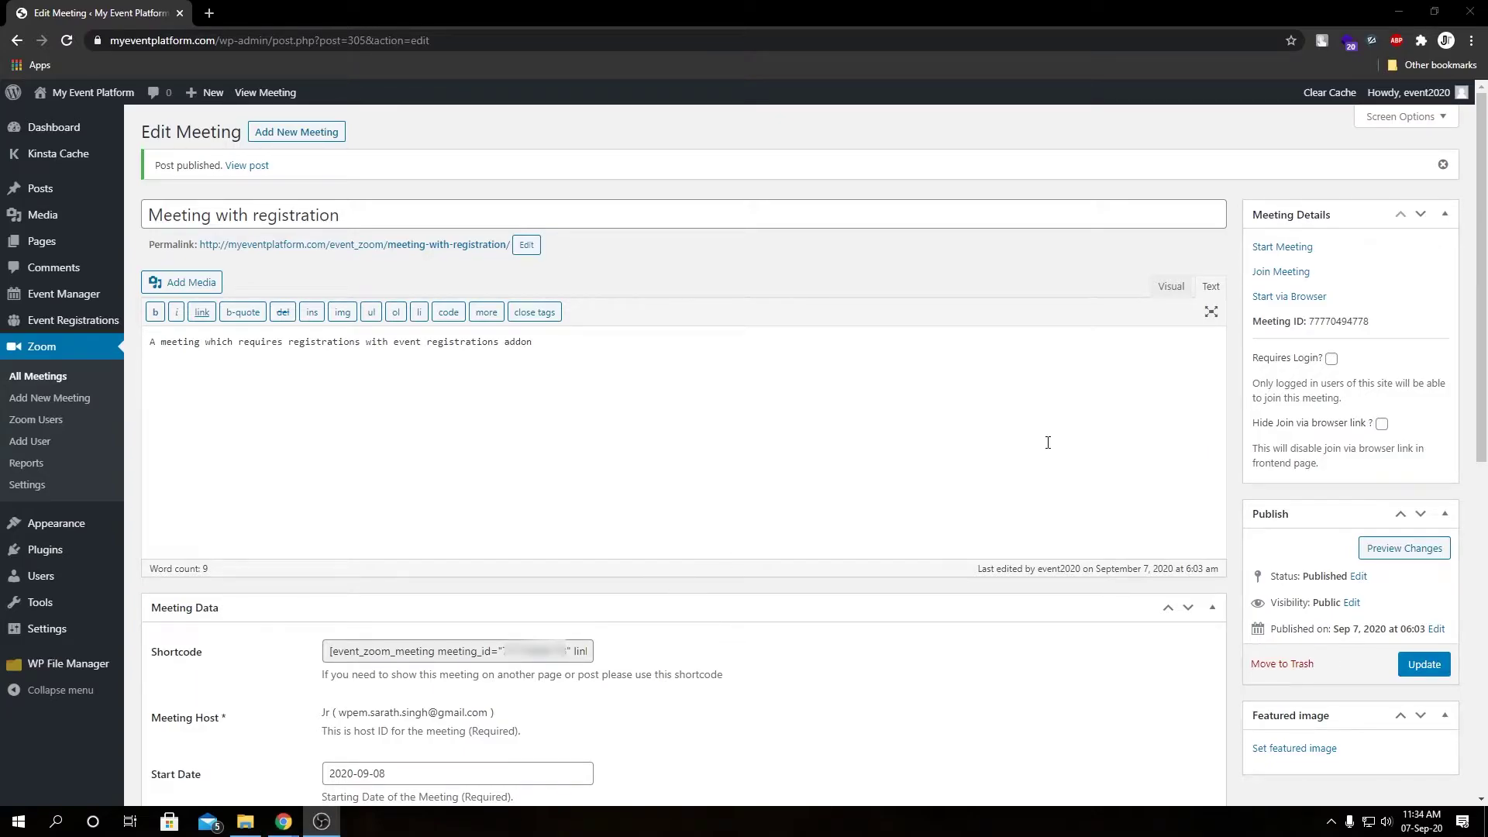
Create and publish event 'Meeting with registrations' linked to the 'Meeting with registration' Zoom meeting
mouse_move(59, 299)
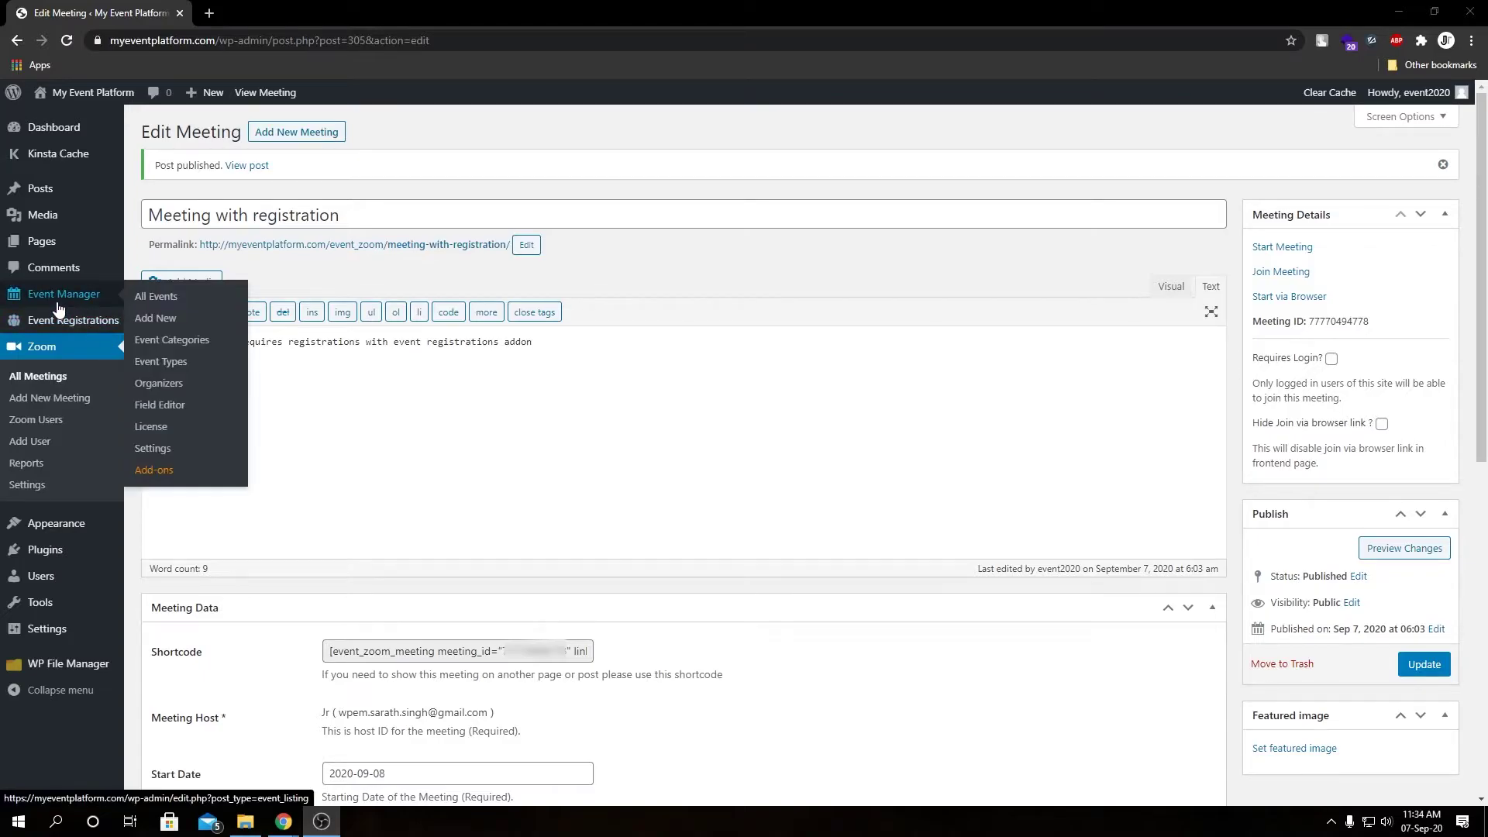
click(164, 326)
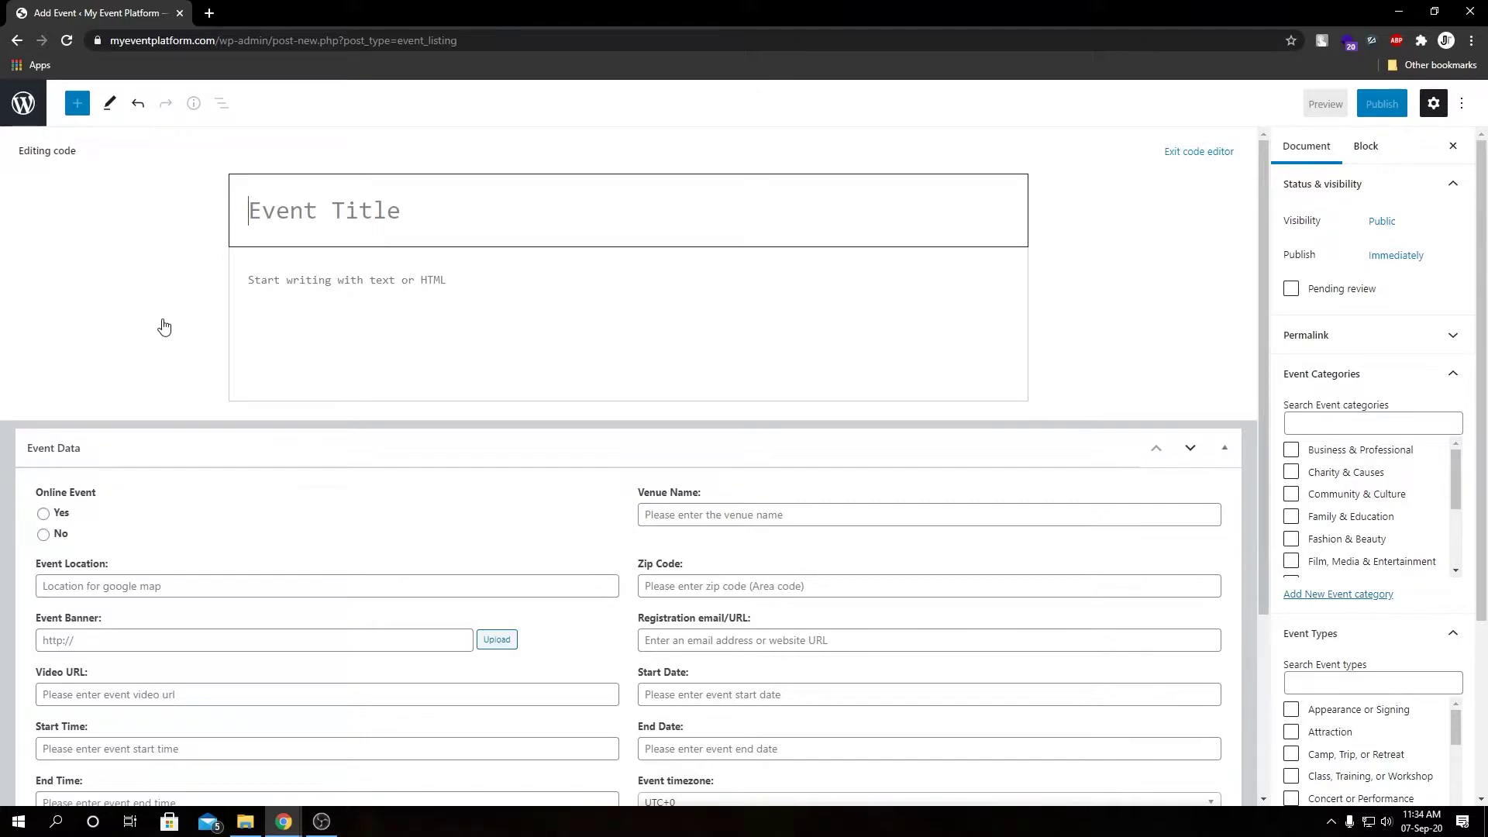
text(Meeting with registrationsThis meeting)
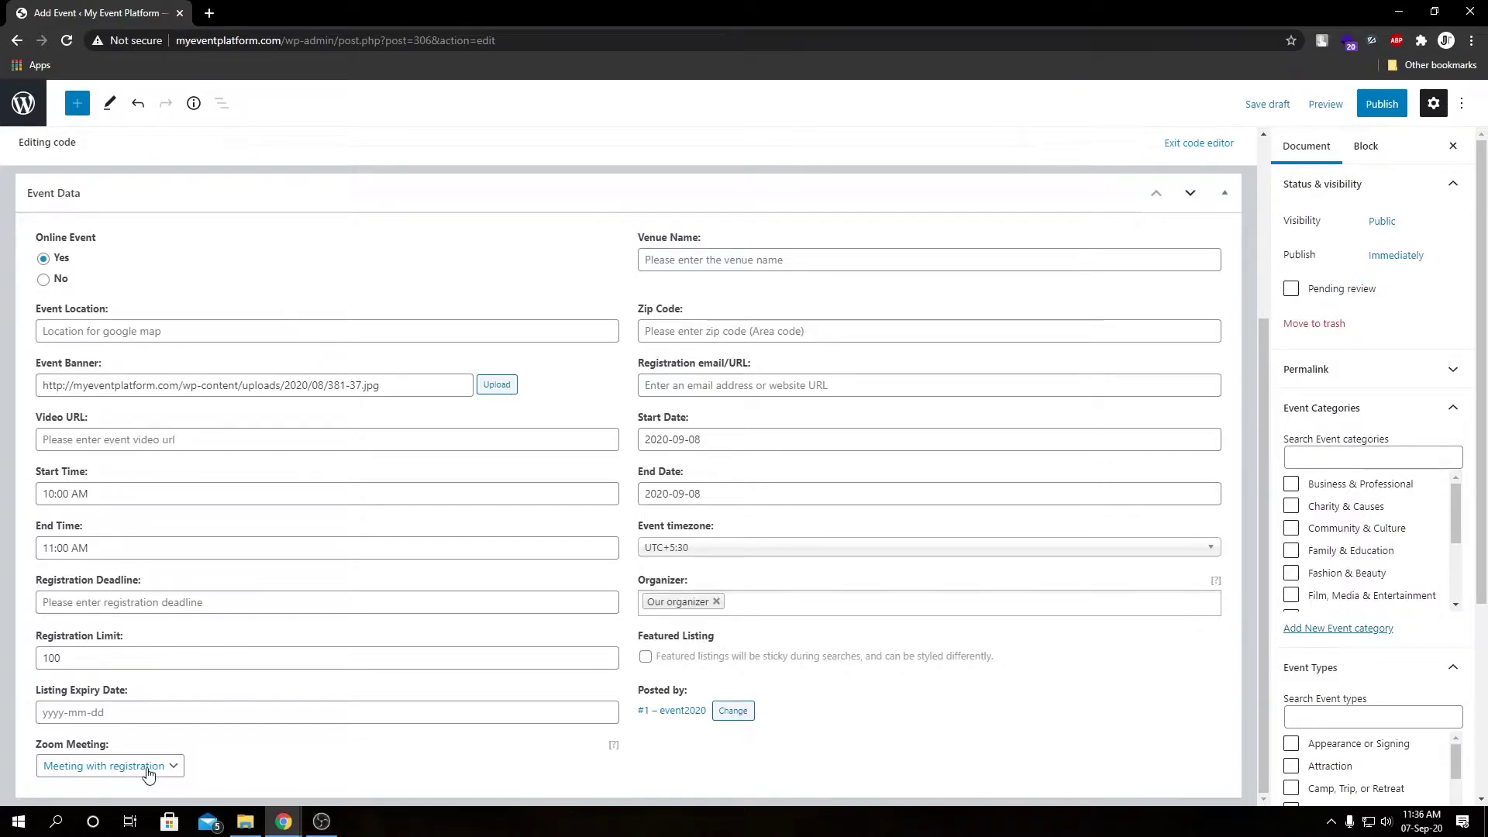
click(173, 766)
click(172, 746)
click(1379, 108)
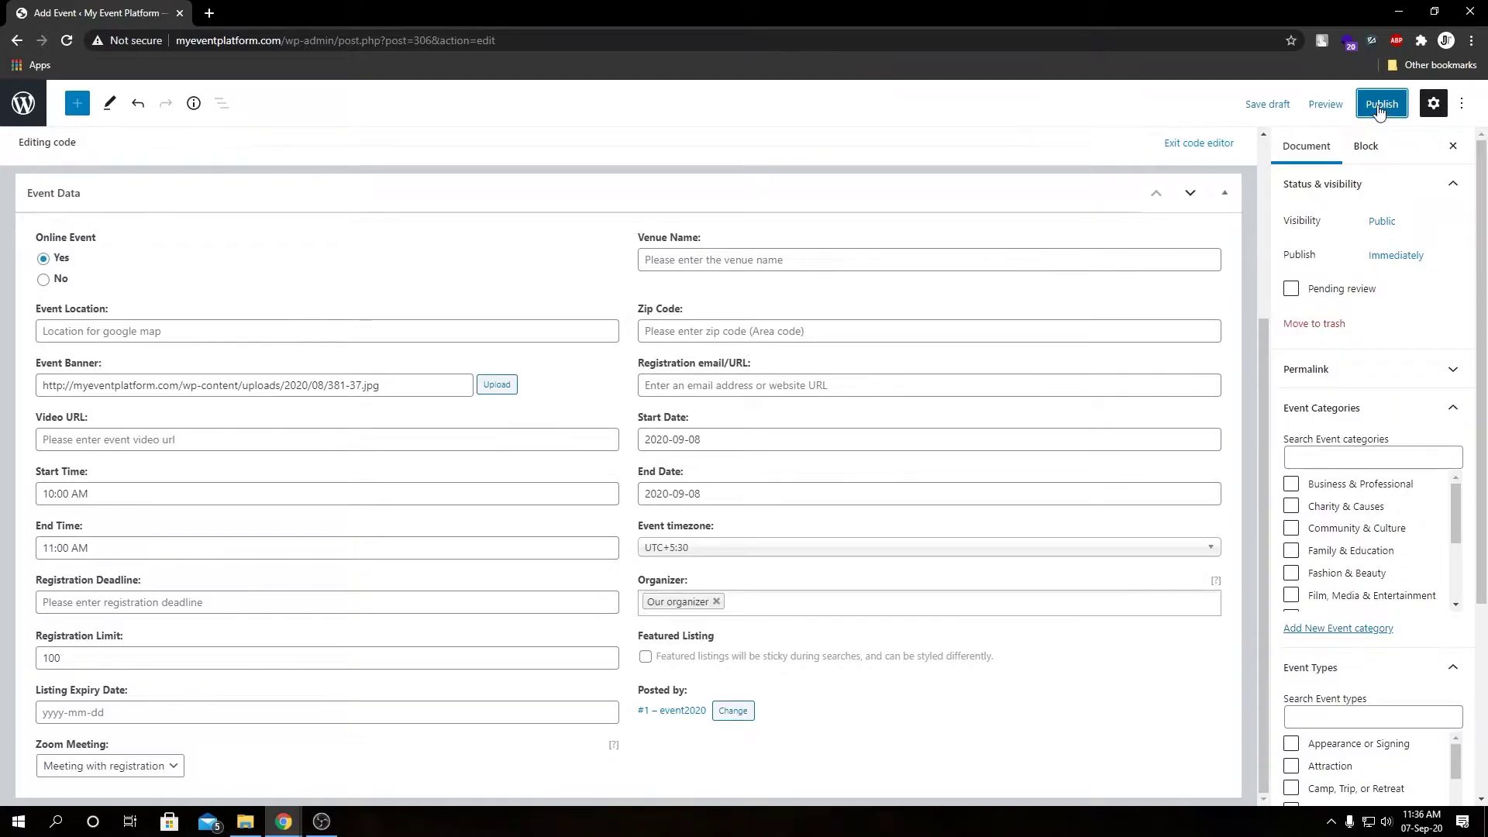
click(1378, 109)
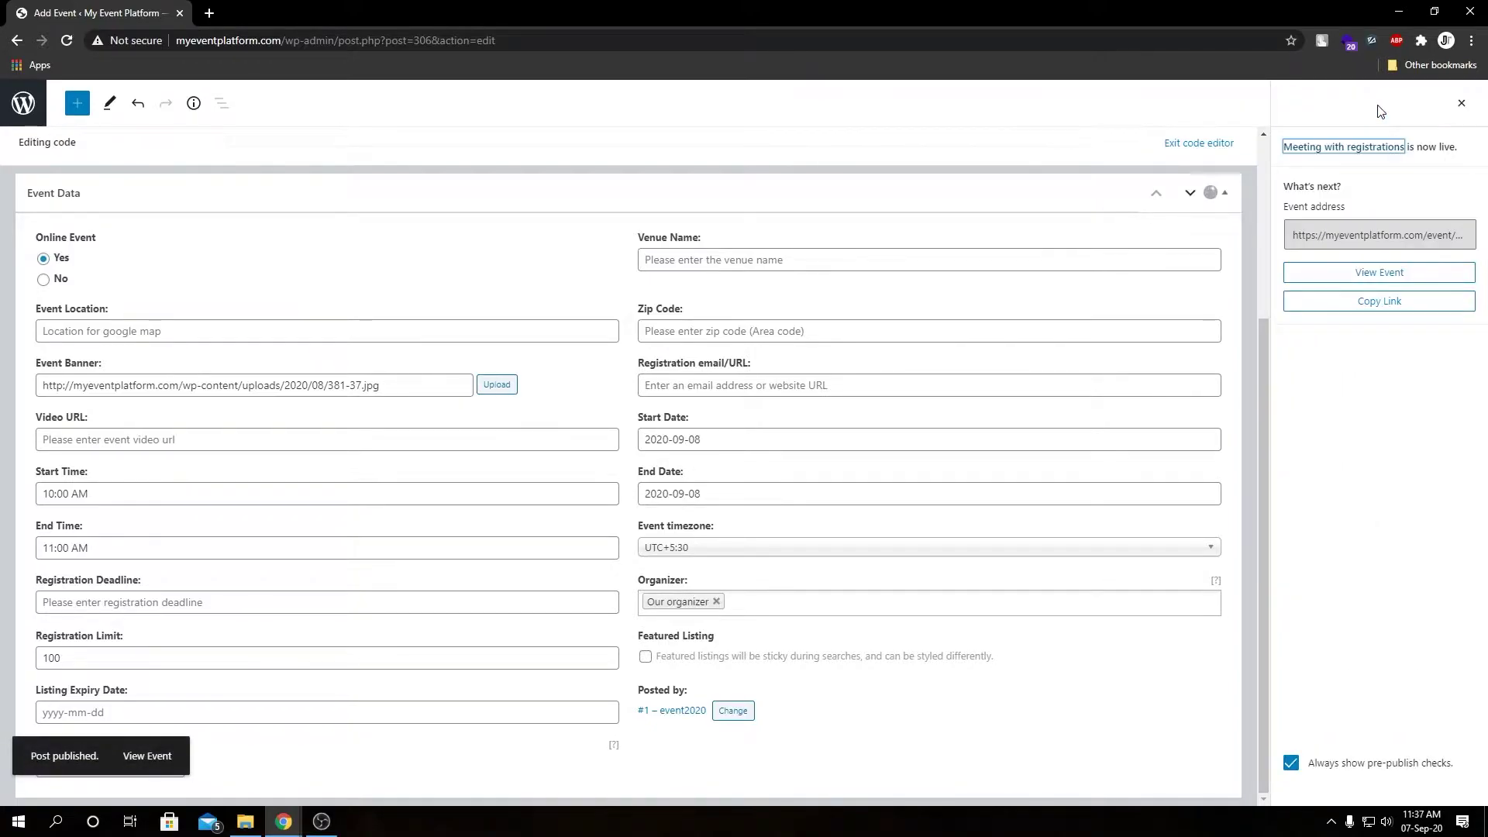
View the published event page down to its Register for Event button
click(1368, 277)
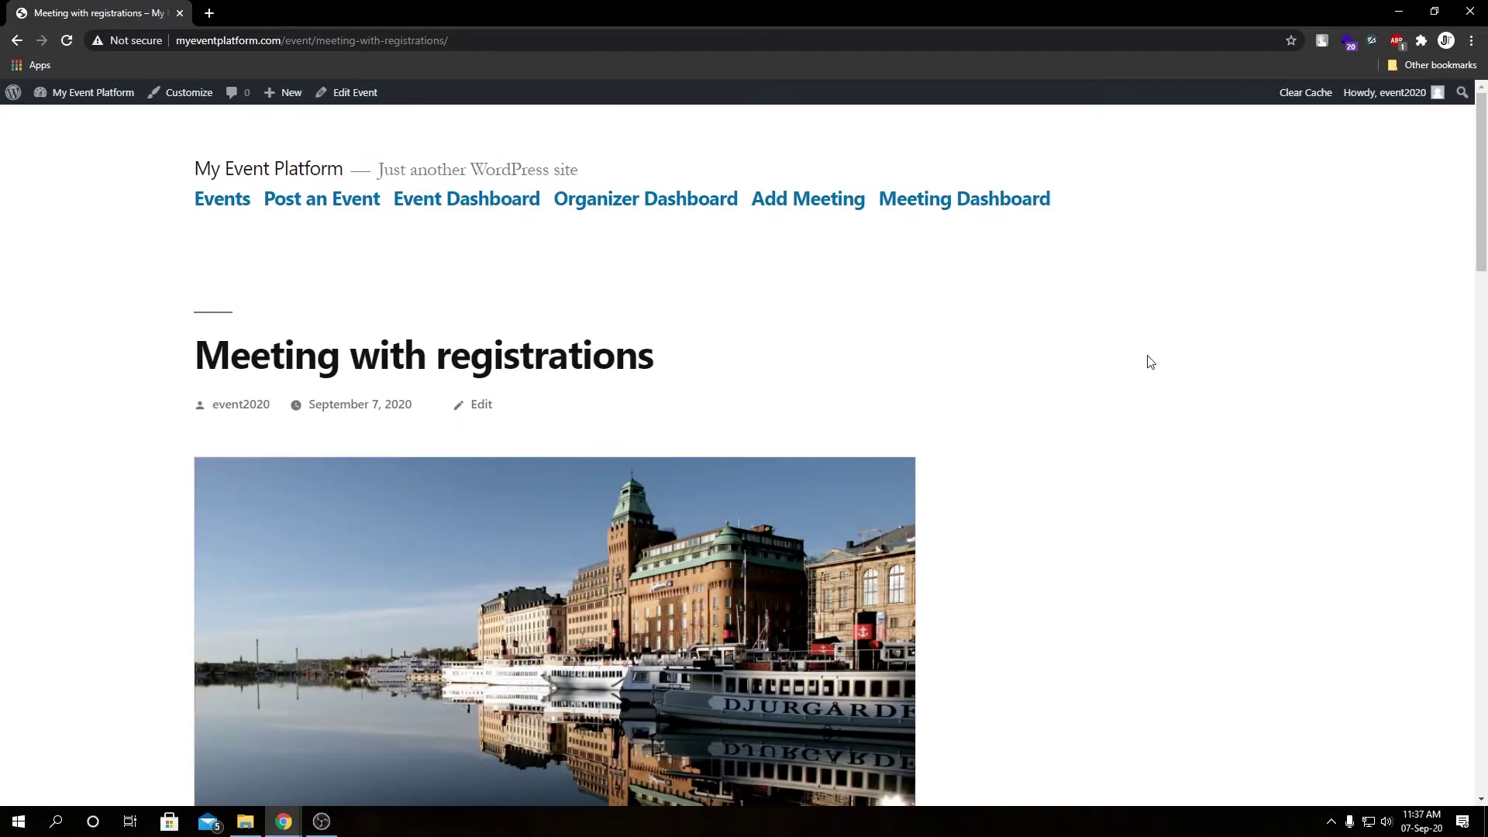
scroll(1050, 435, down, 5)
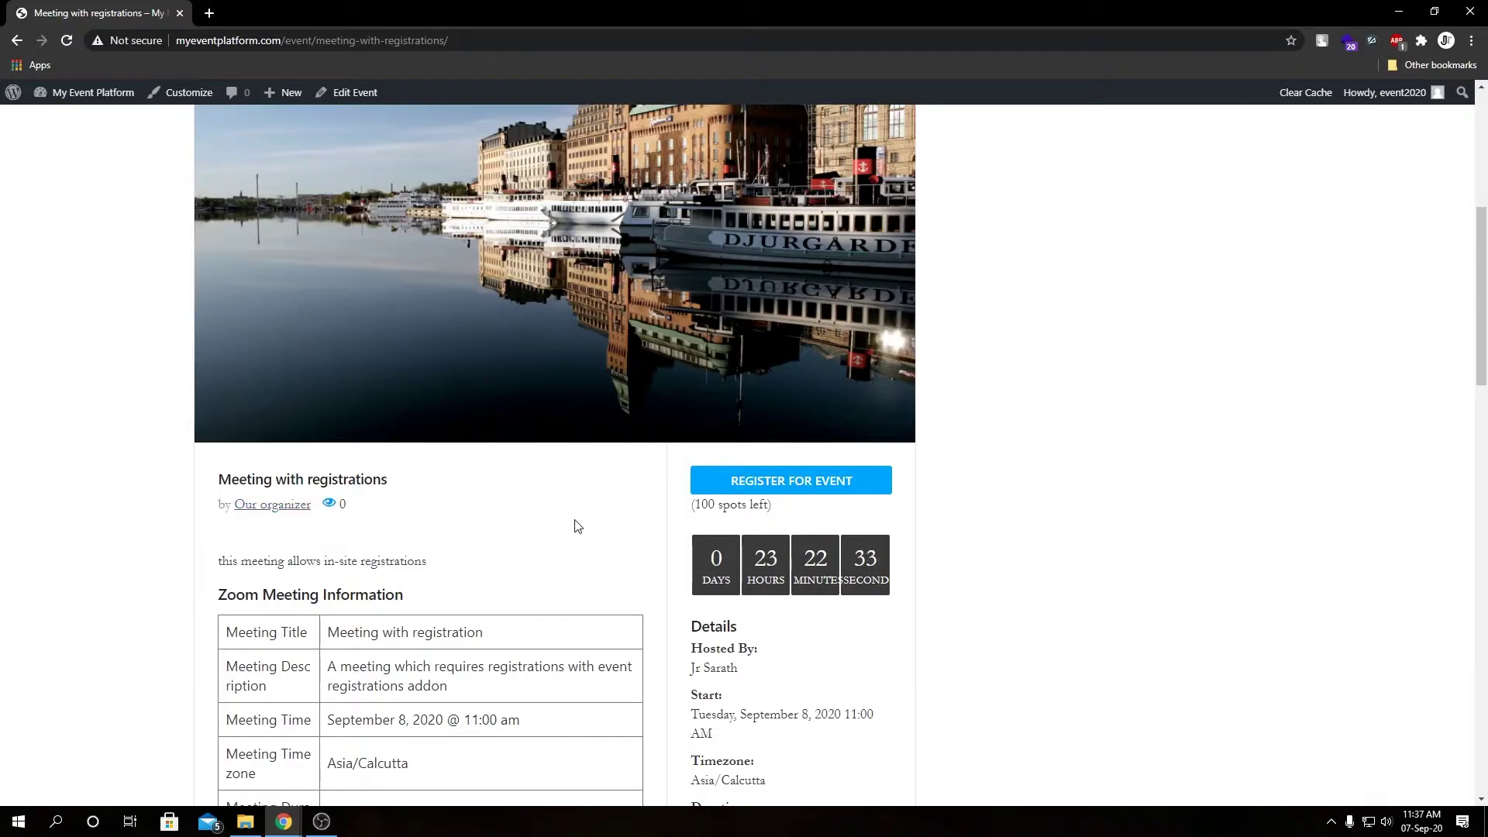
scroll(661, 517, down, 1)
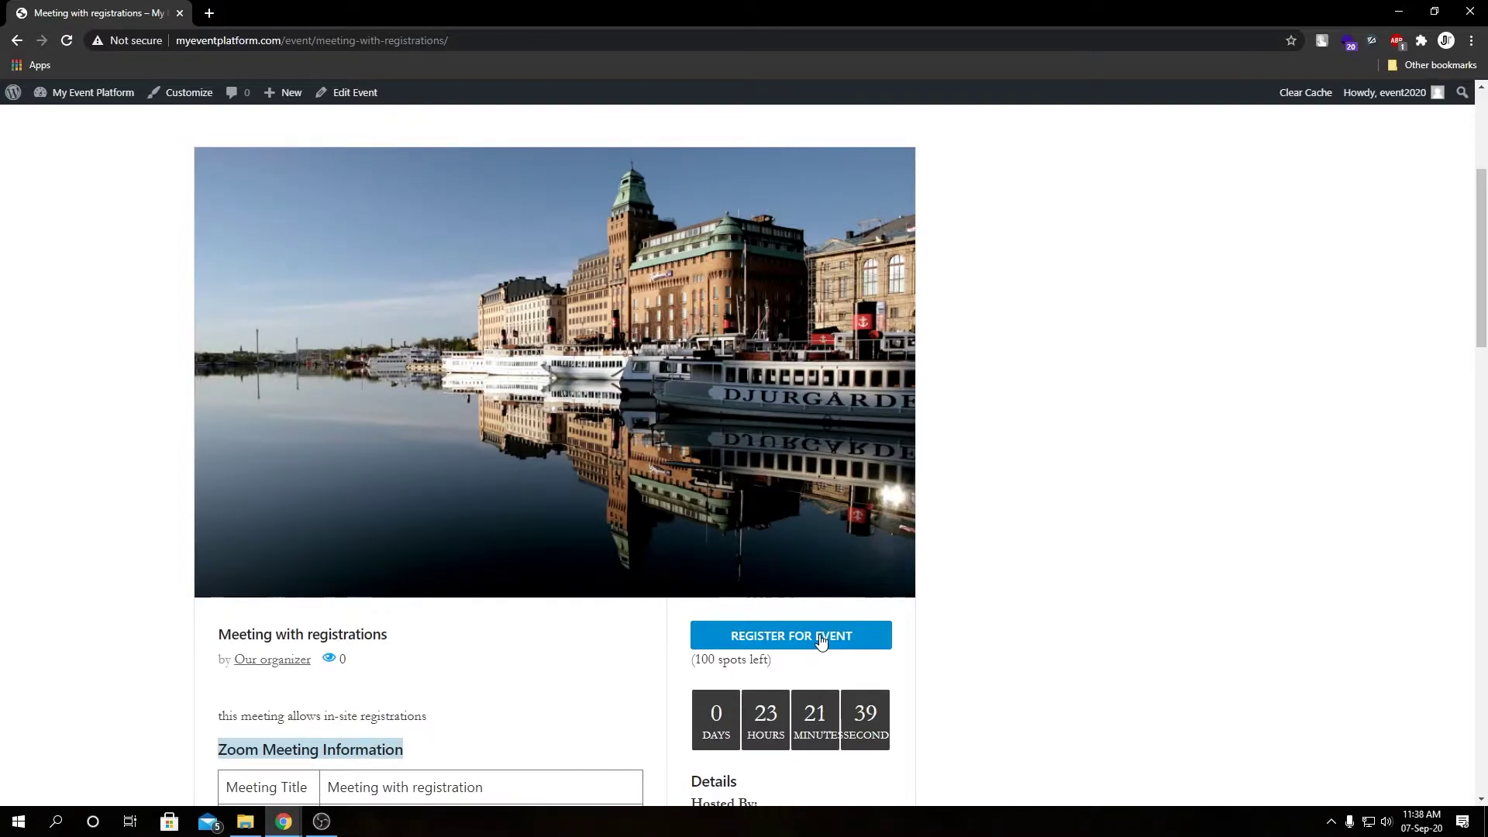
Register for the event with the attendee's full name and e-mail address
click(821, 640)
scroll(820, 640, down, 2)
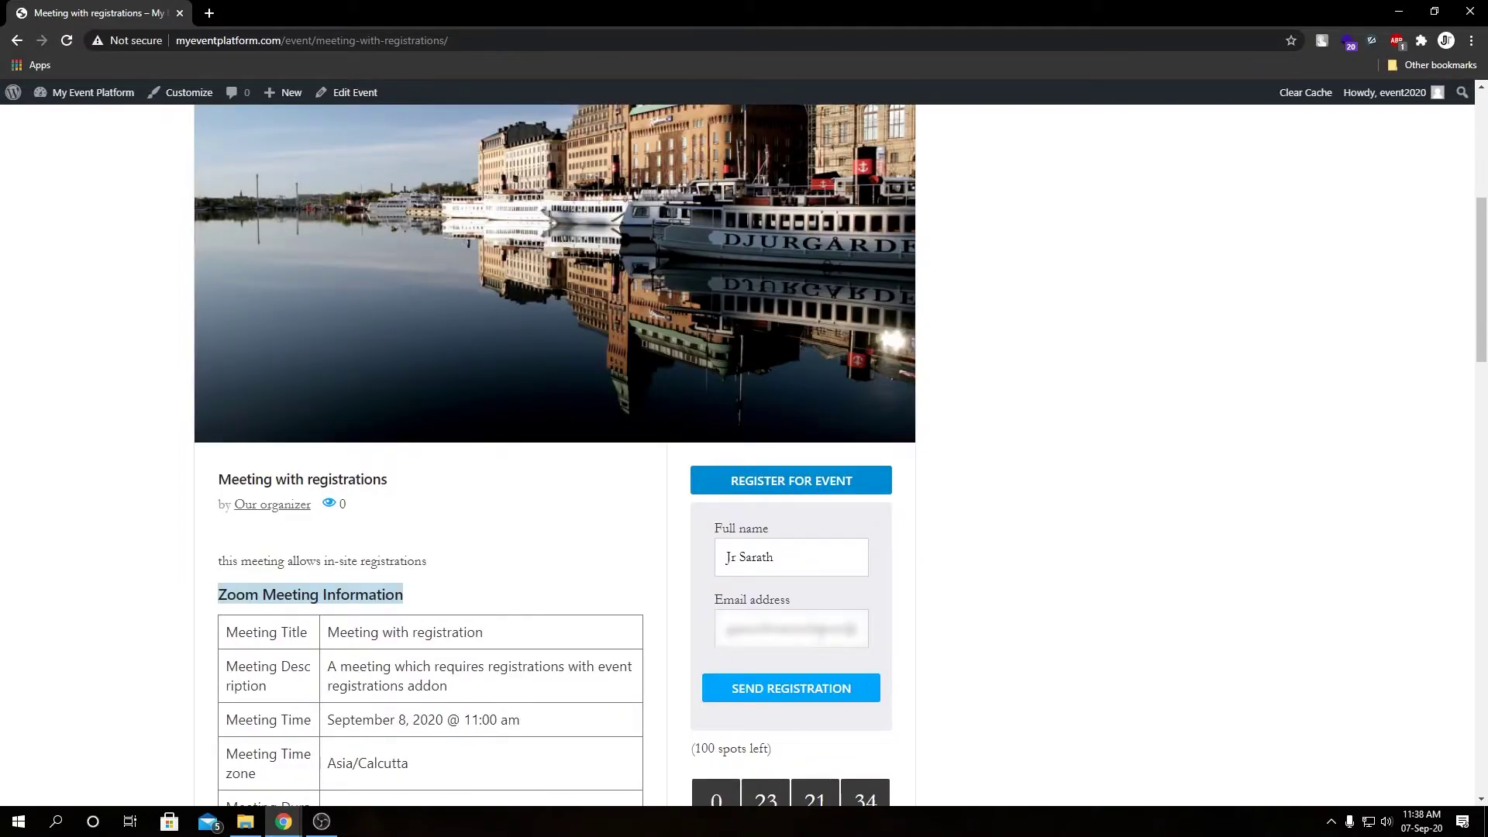
click(794, 700)
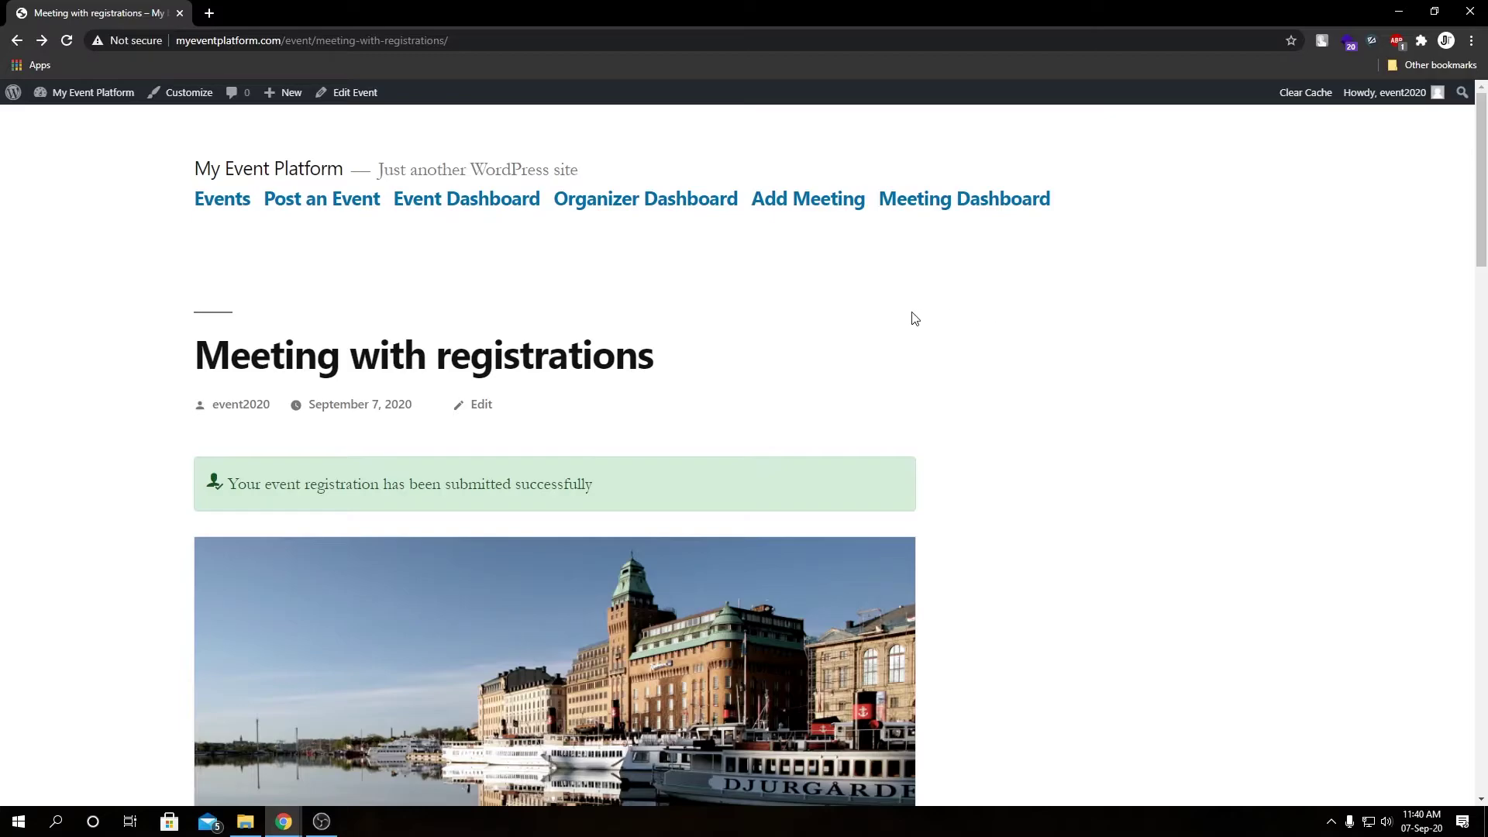
Open the Event Dashboard and show the registrations for 'Meeting with registrations'
click(474, 201)
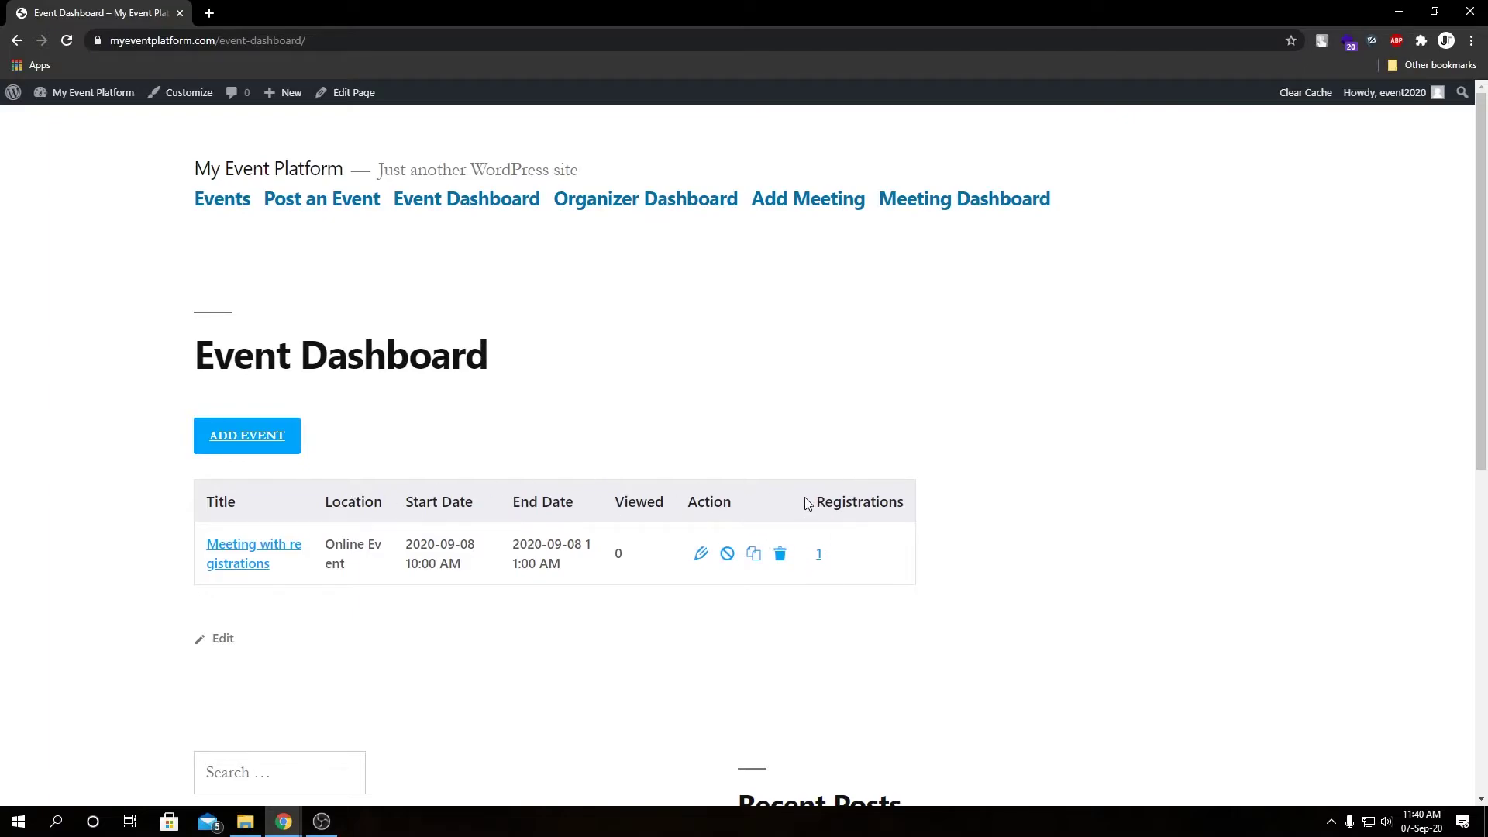
drag(687, 504, 735, 502)
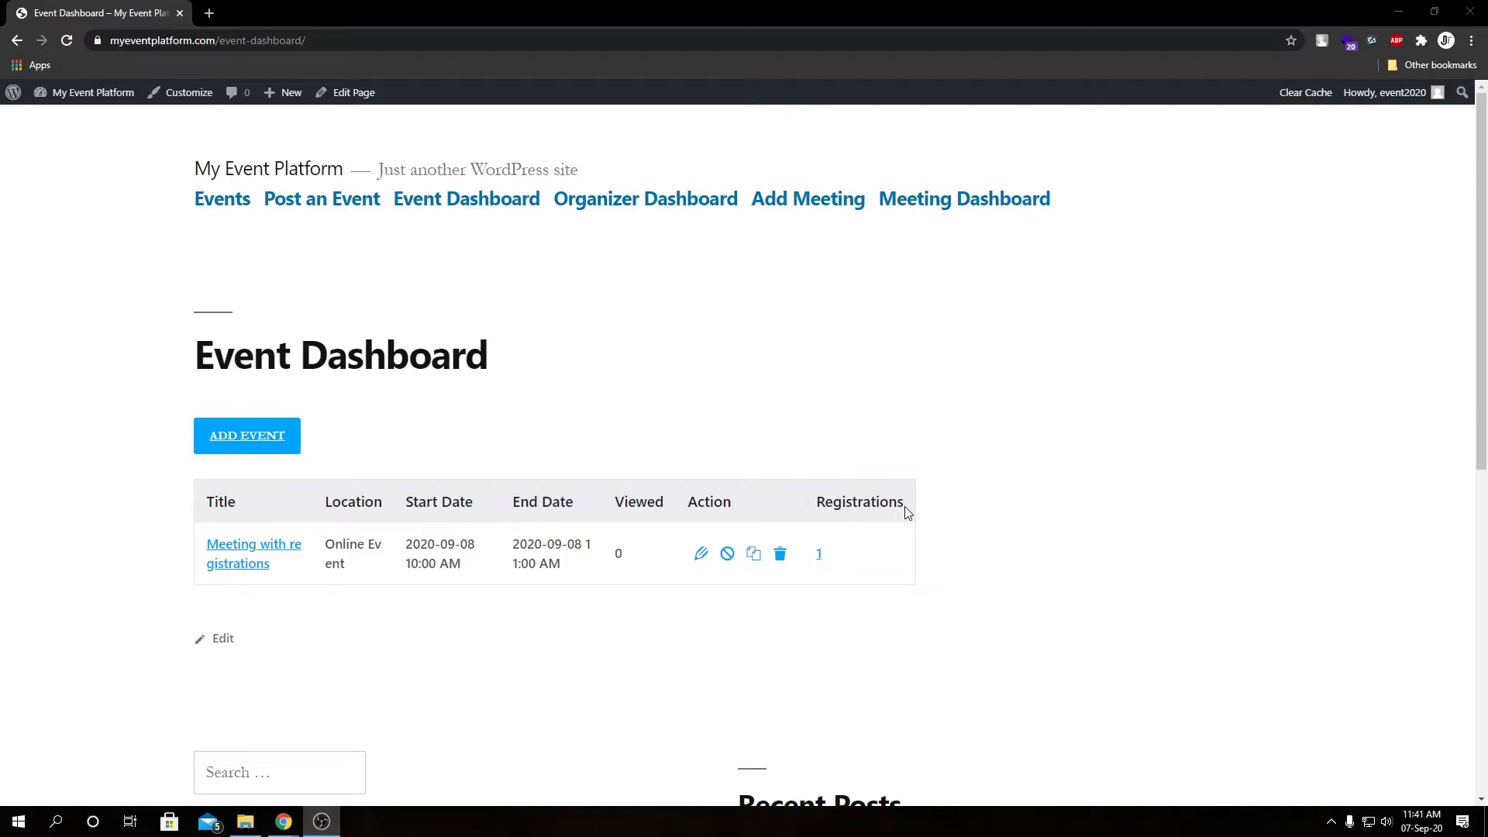
click(820, 555)
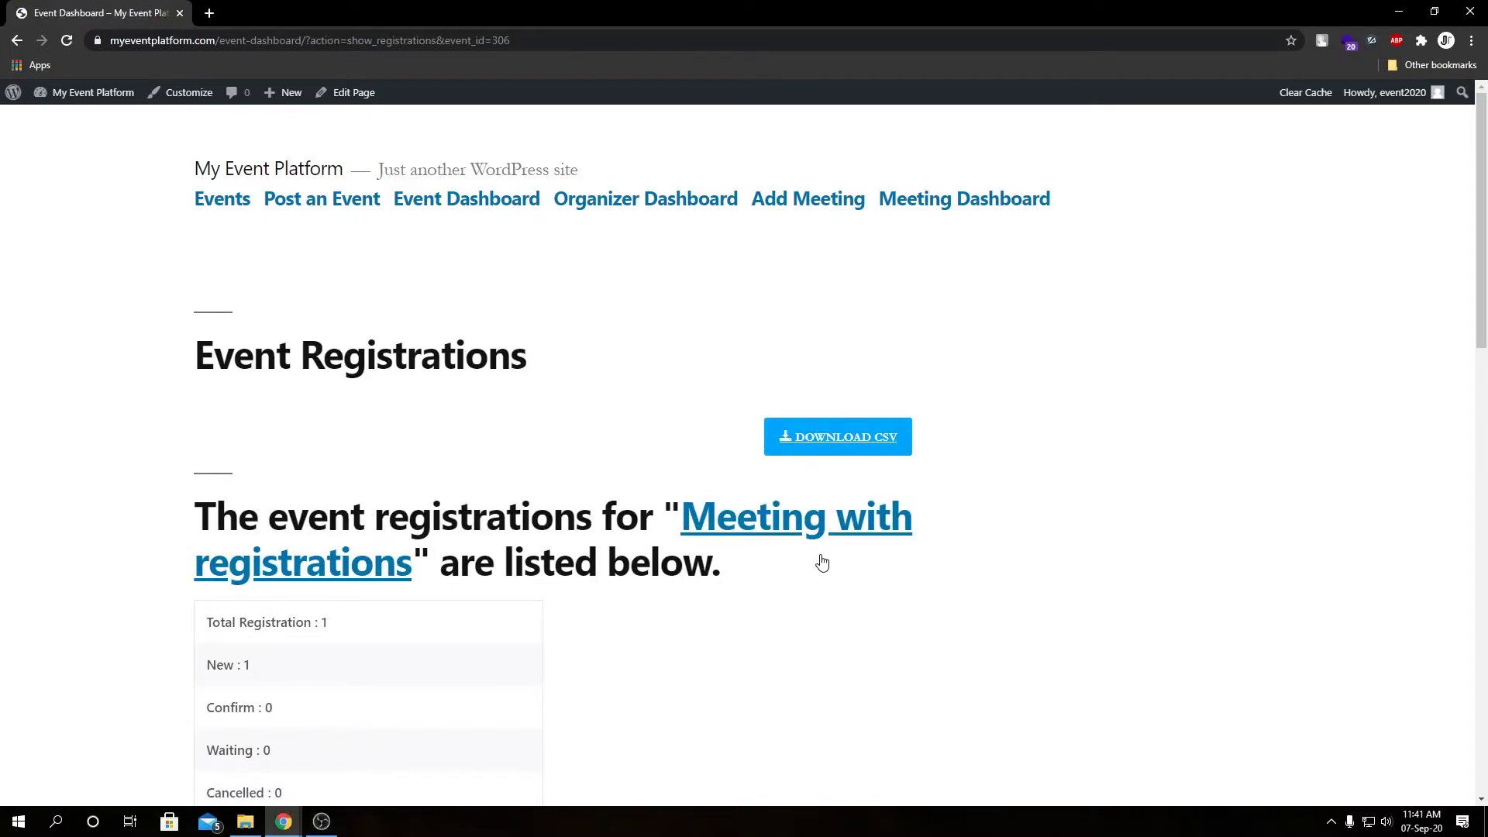
Open the status editor for the single New registration
scroll(822, 563, down, 7)
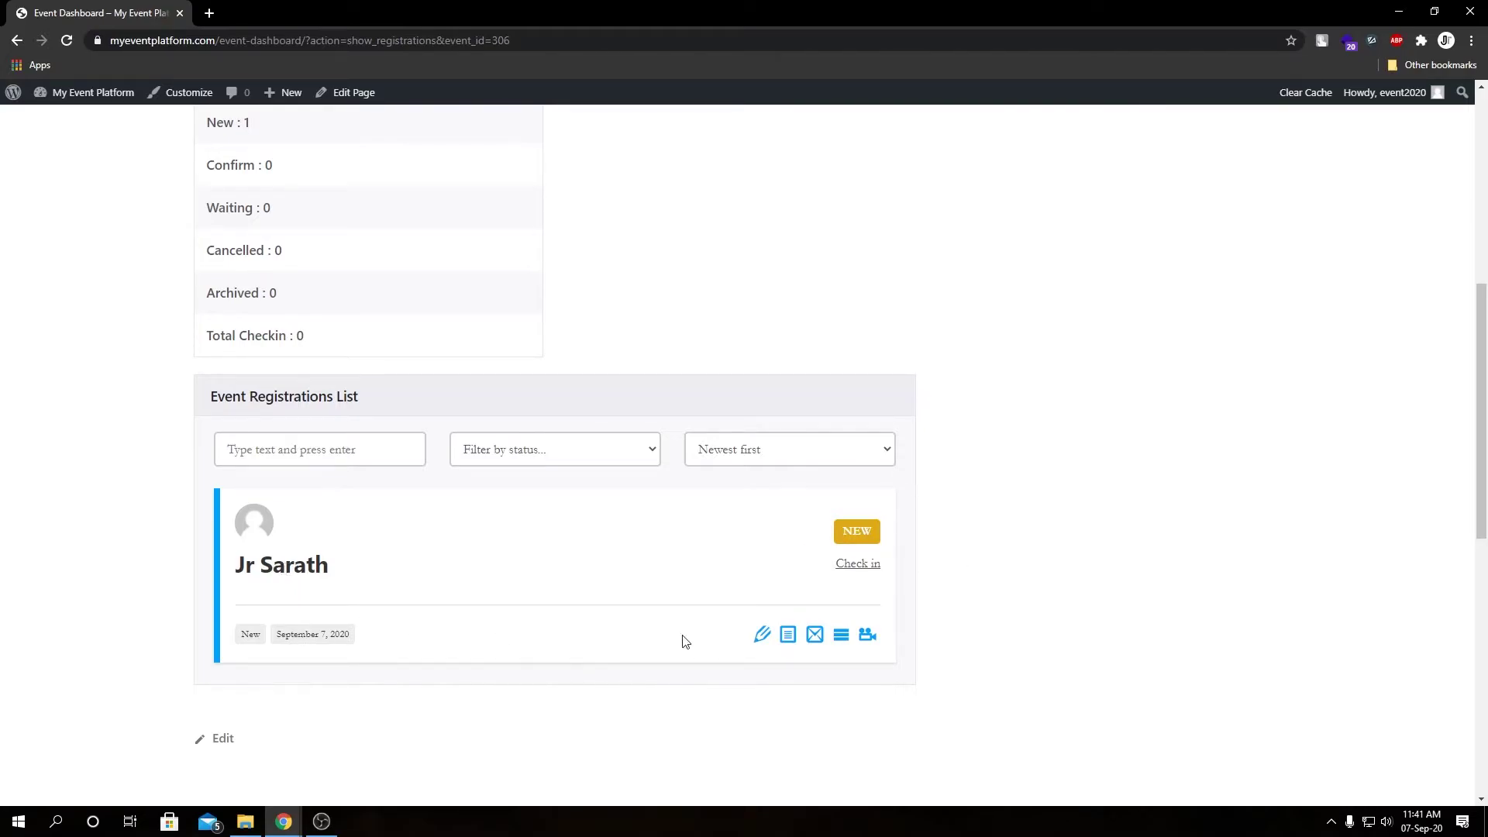
click(763, 636)
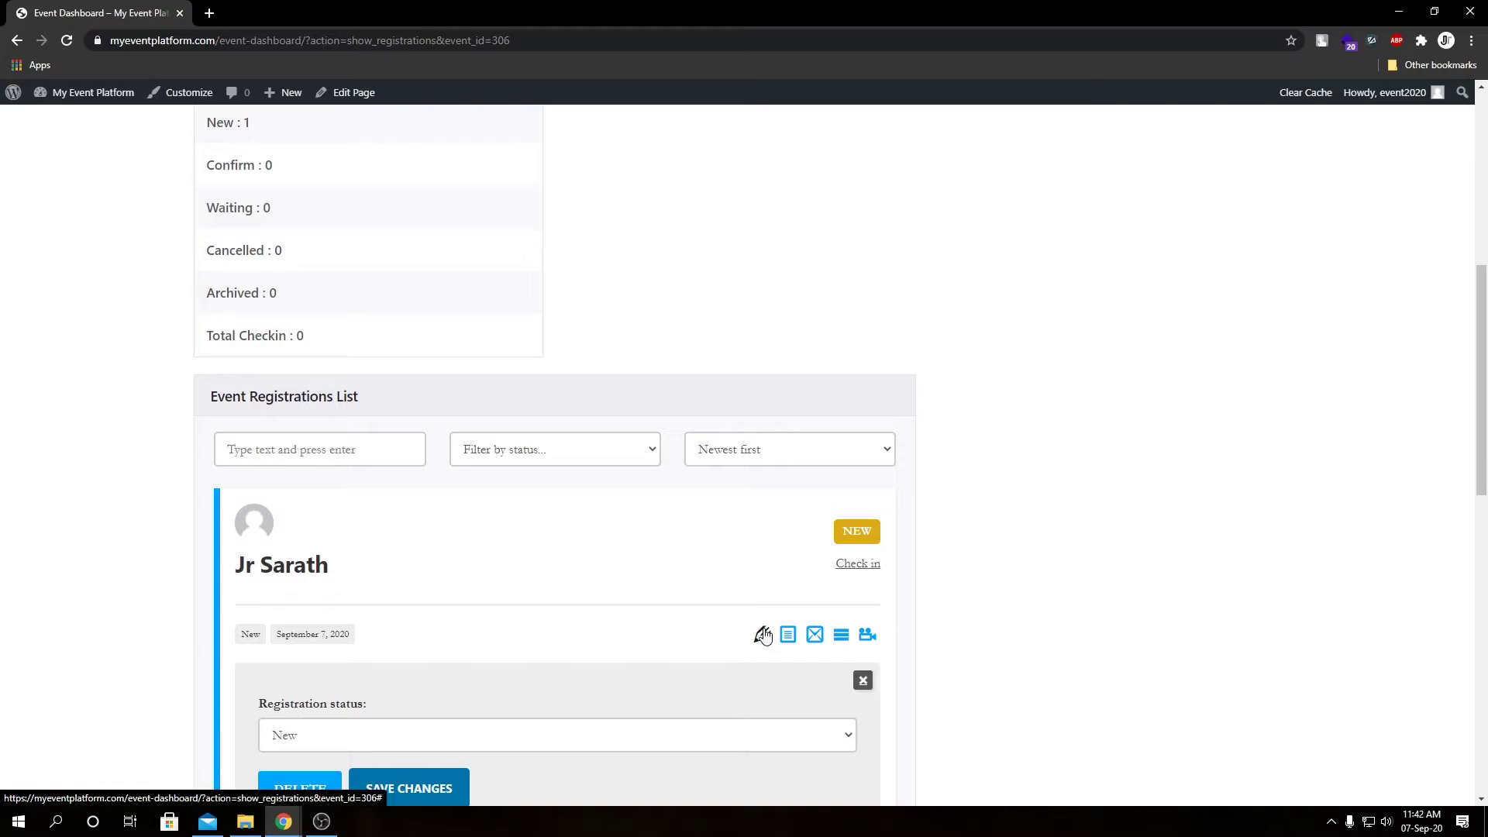
Save the registration status as New and close the status editor
scroll(744, 647, down, 1)
click(647, 666)
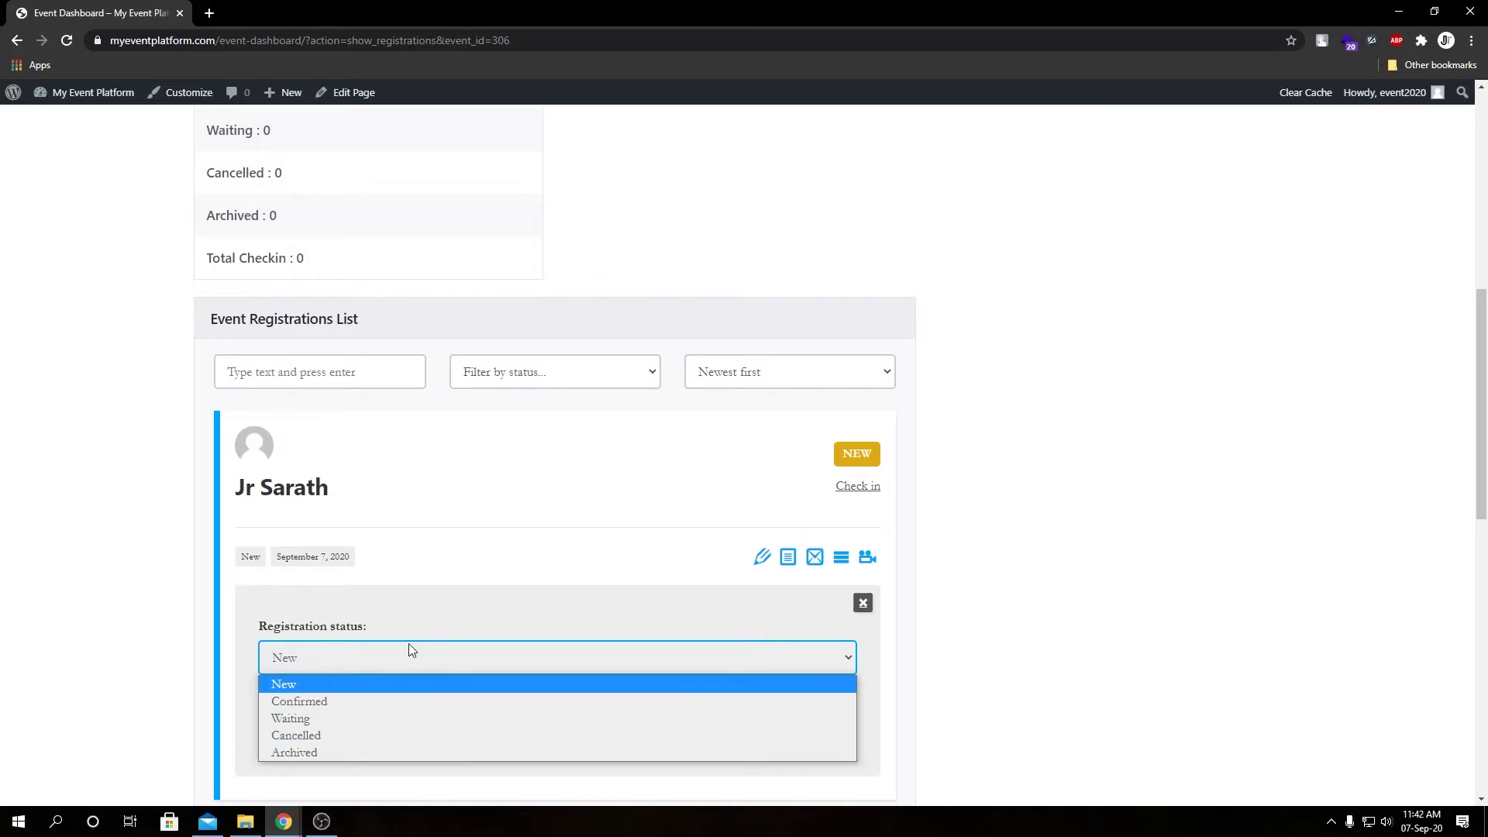
click(499, 620)
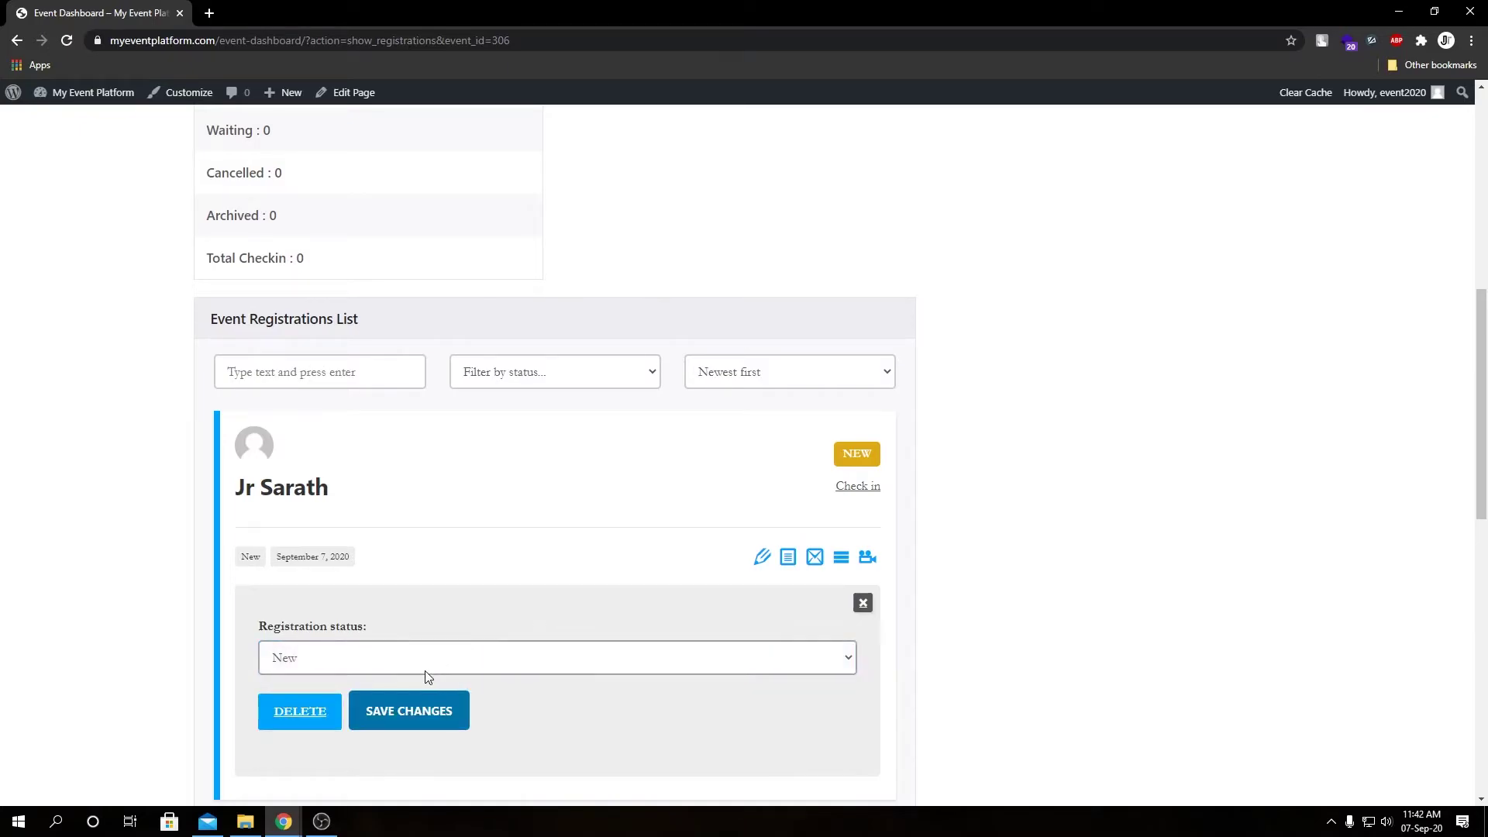
click(405, 718)
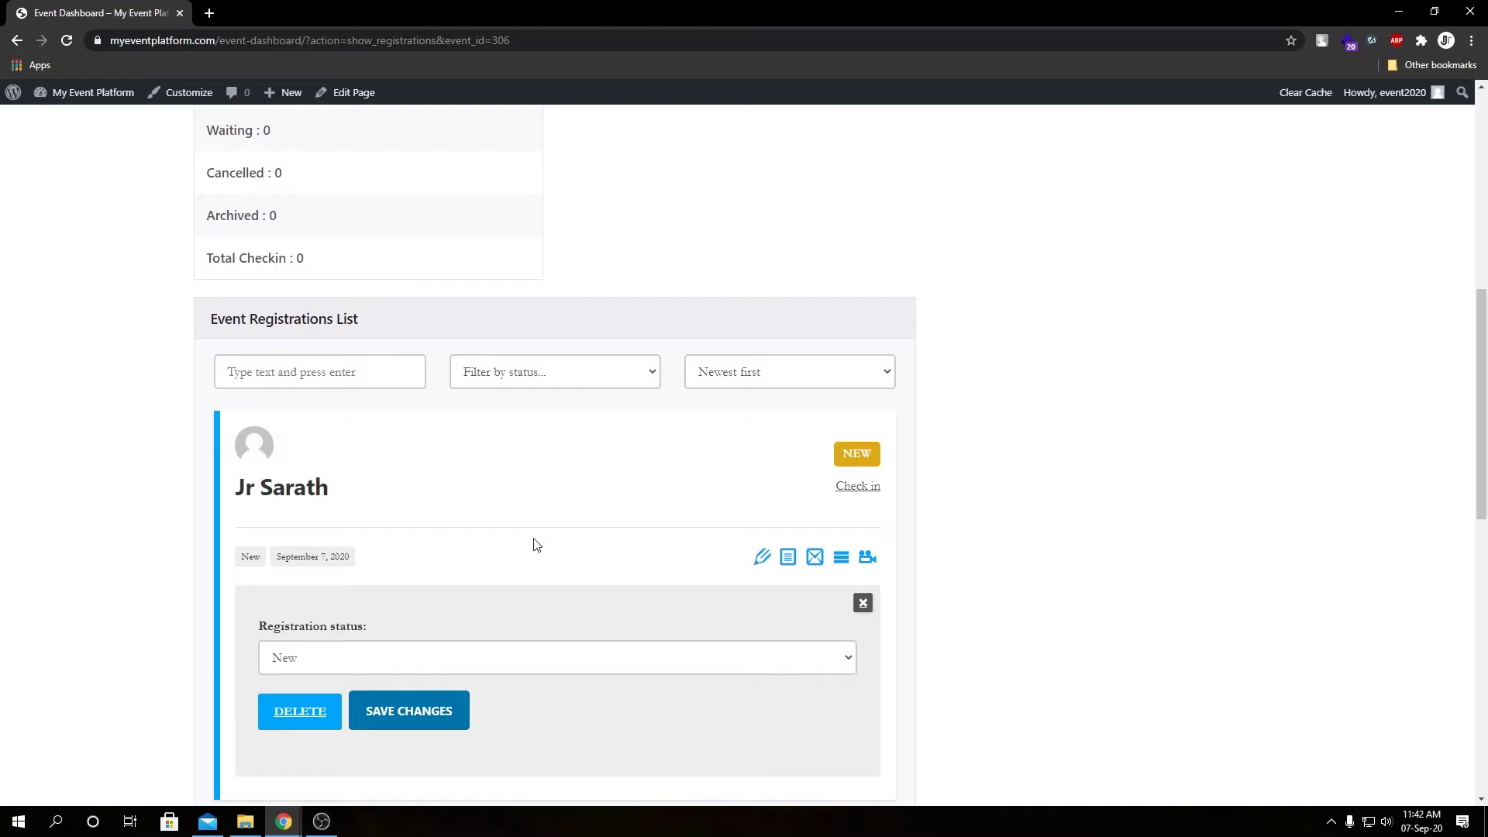
click(863, 603)
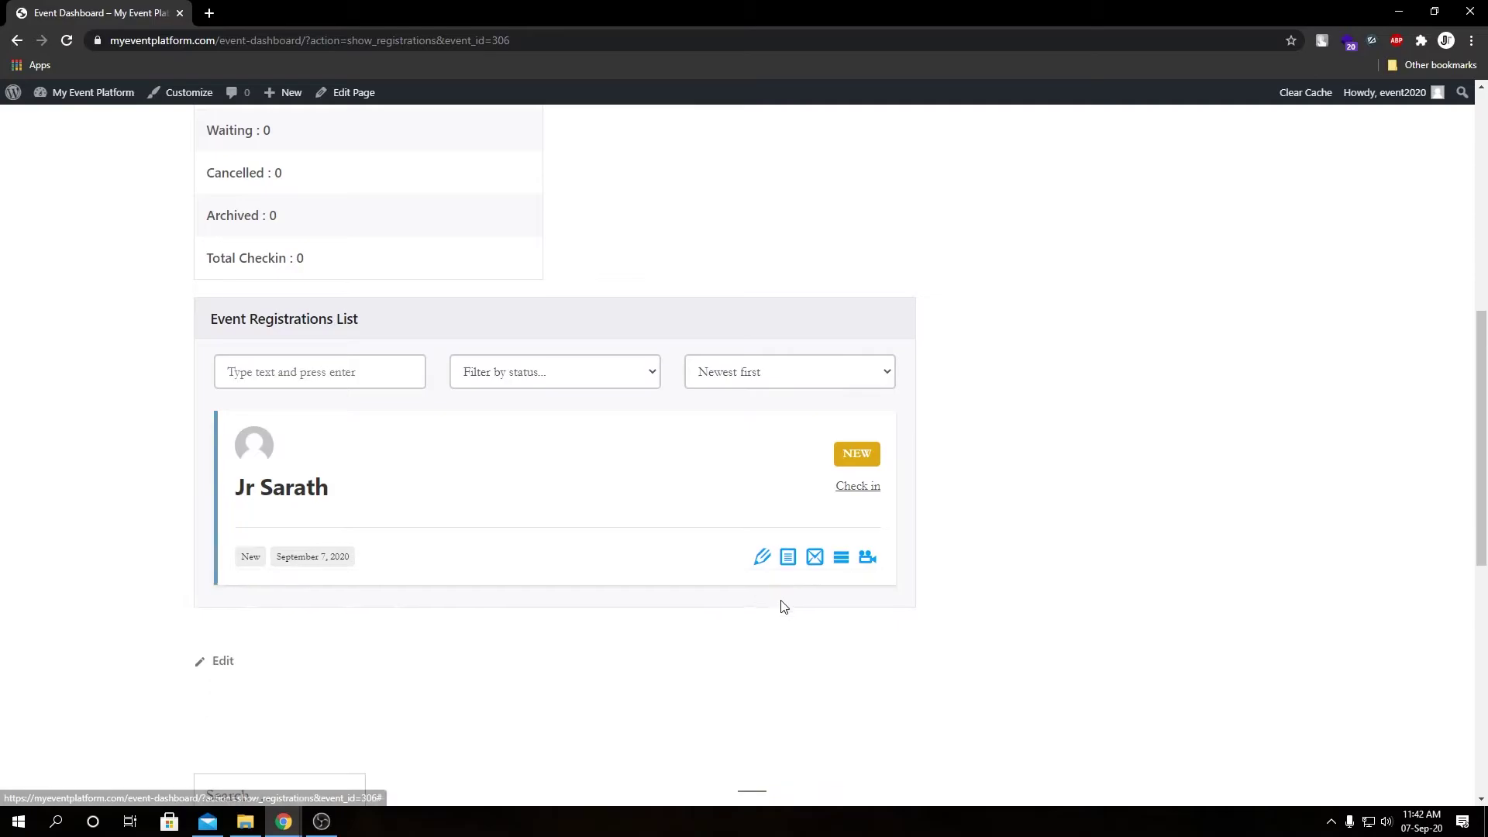
click(787, 558)
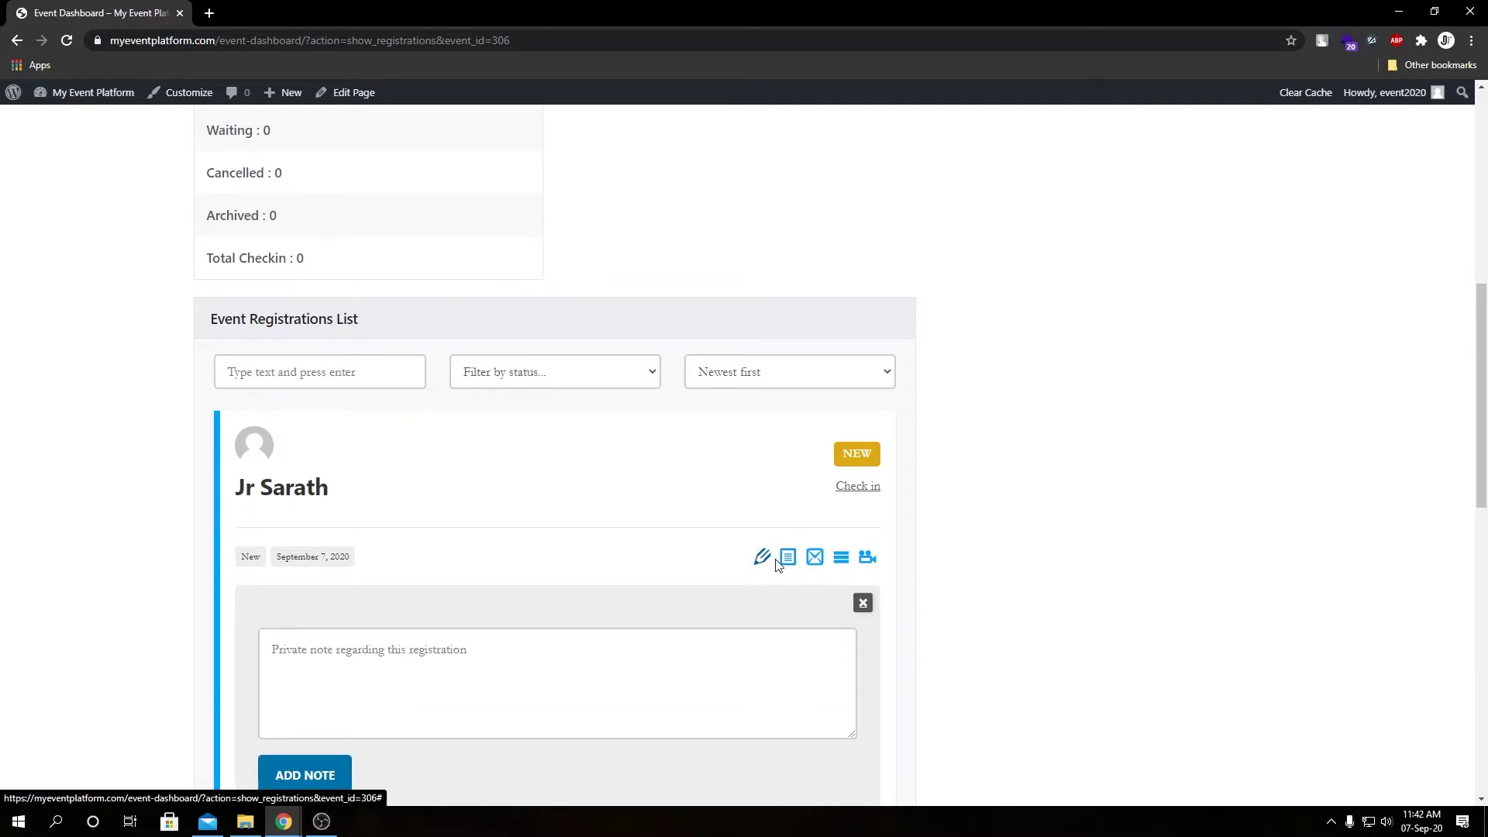
click(429, 694)
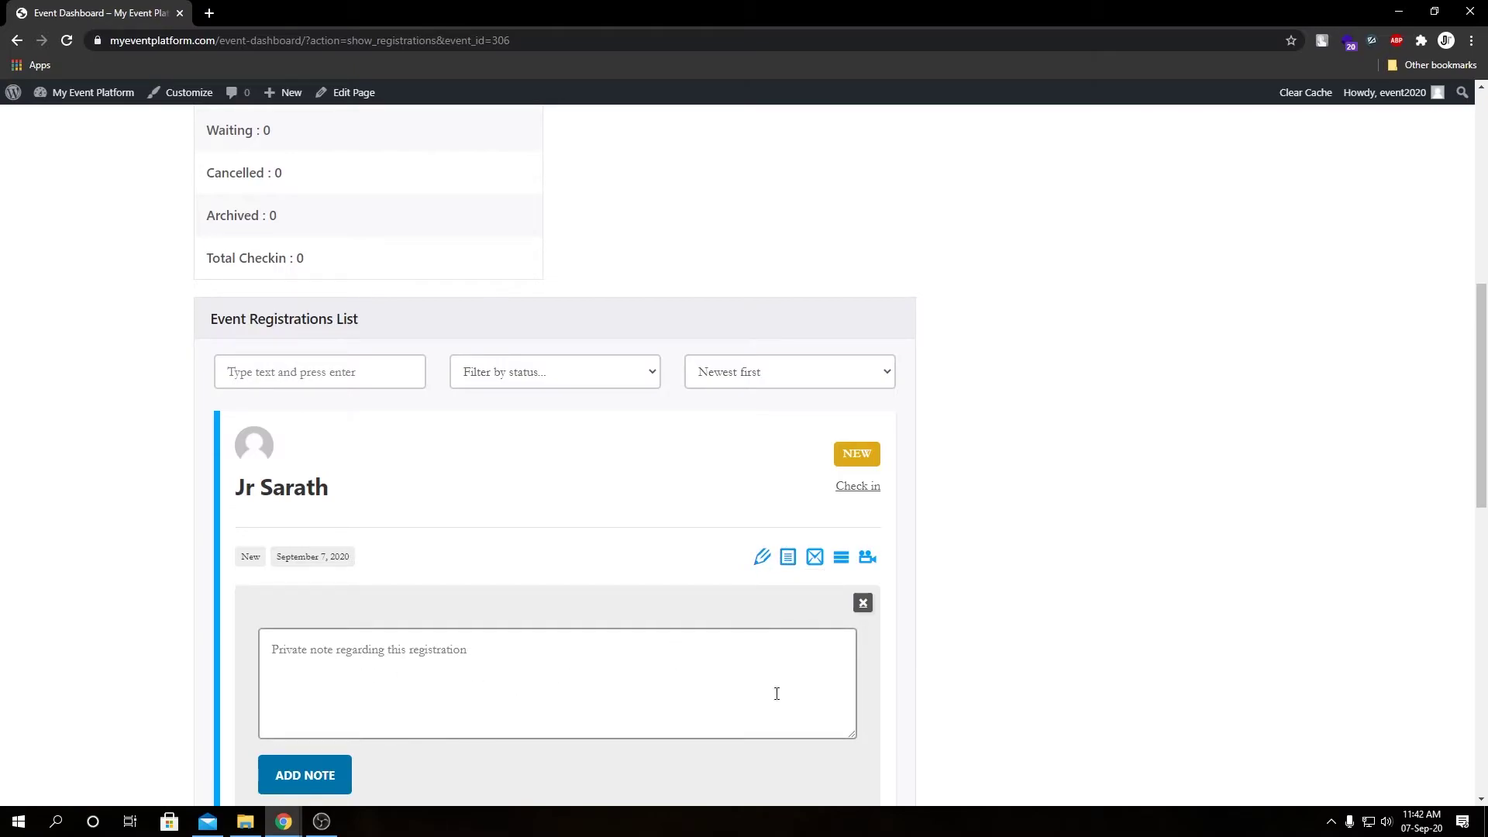
click(856, 599)
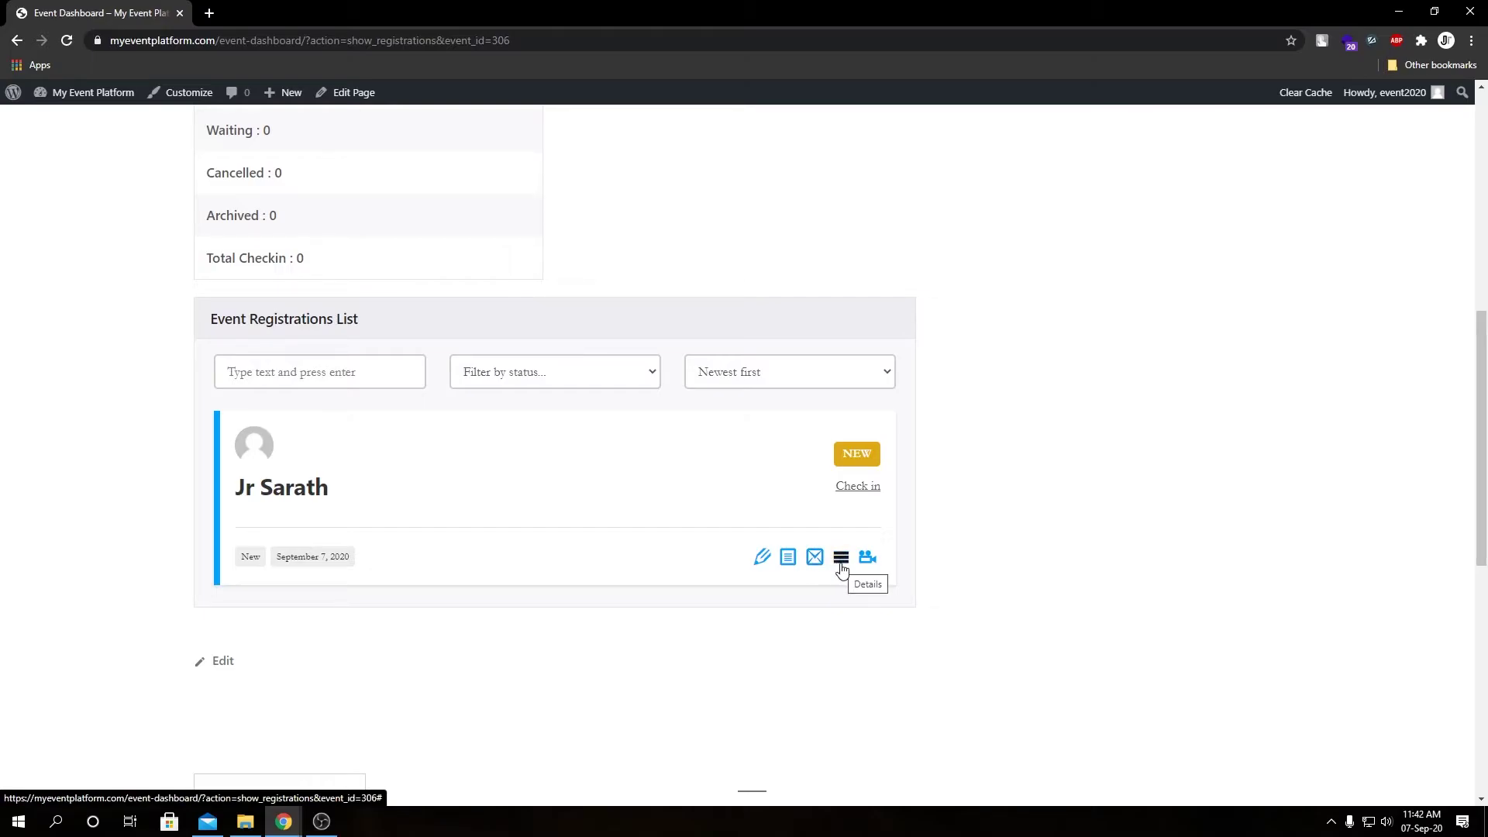
click(841, 559)
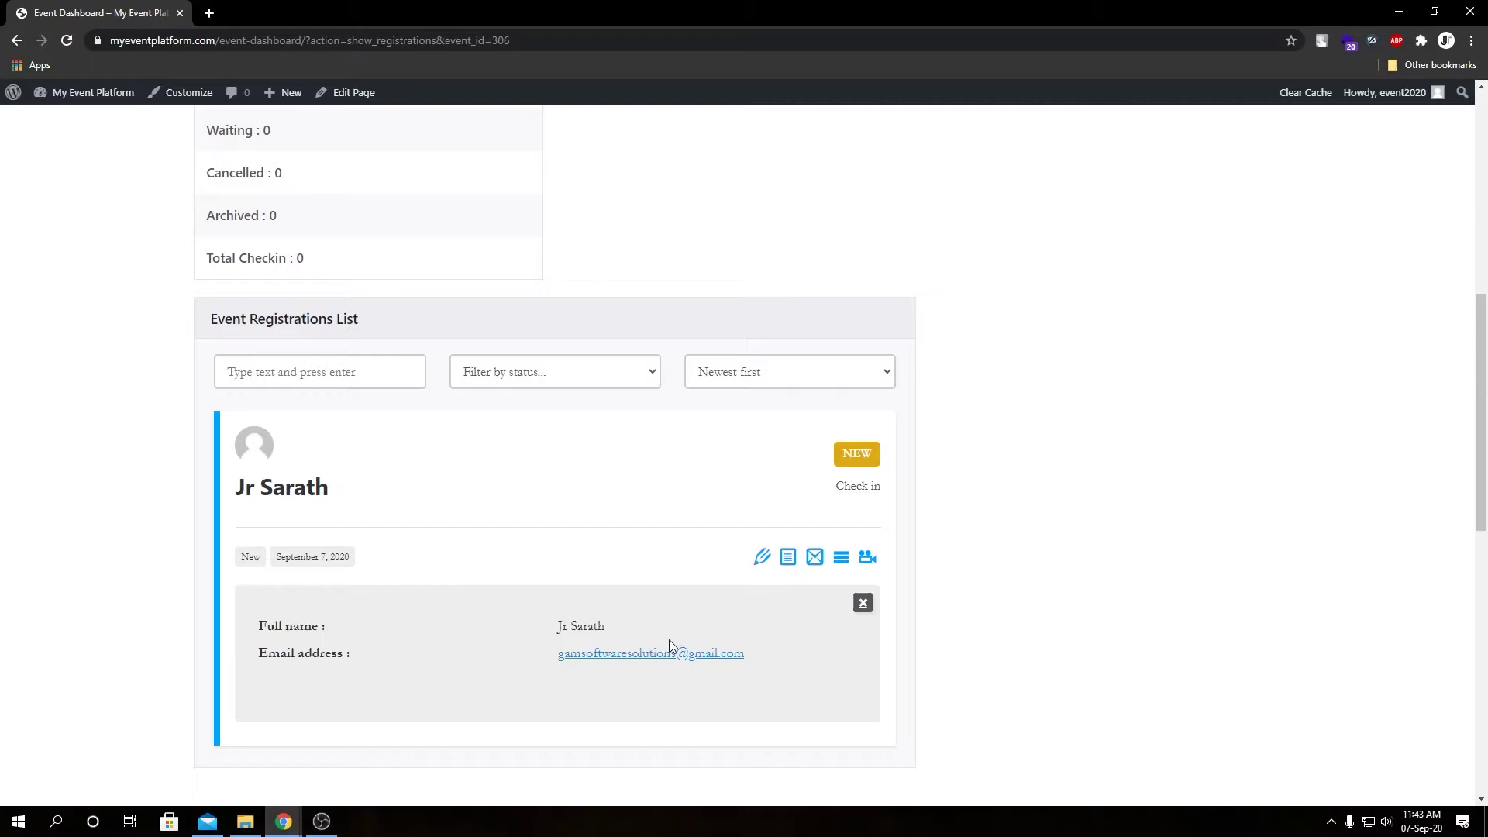
click(862, 603)
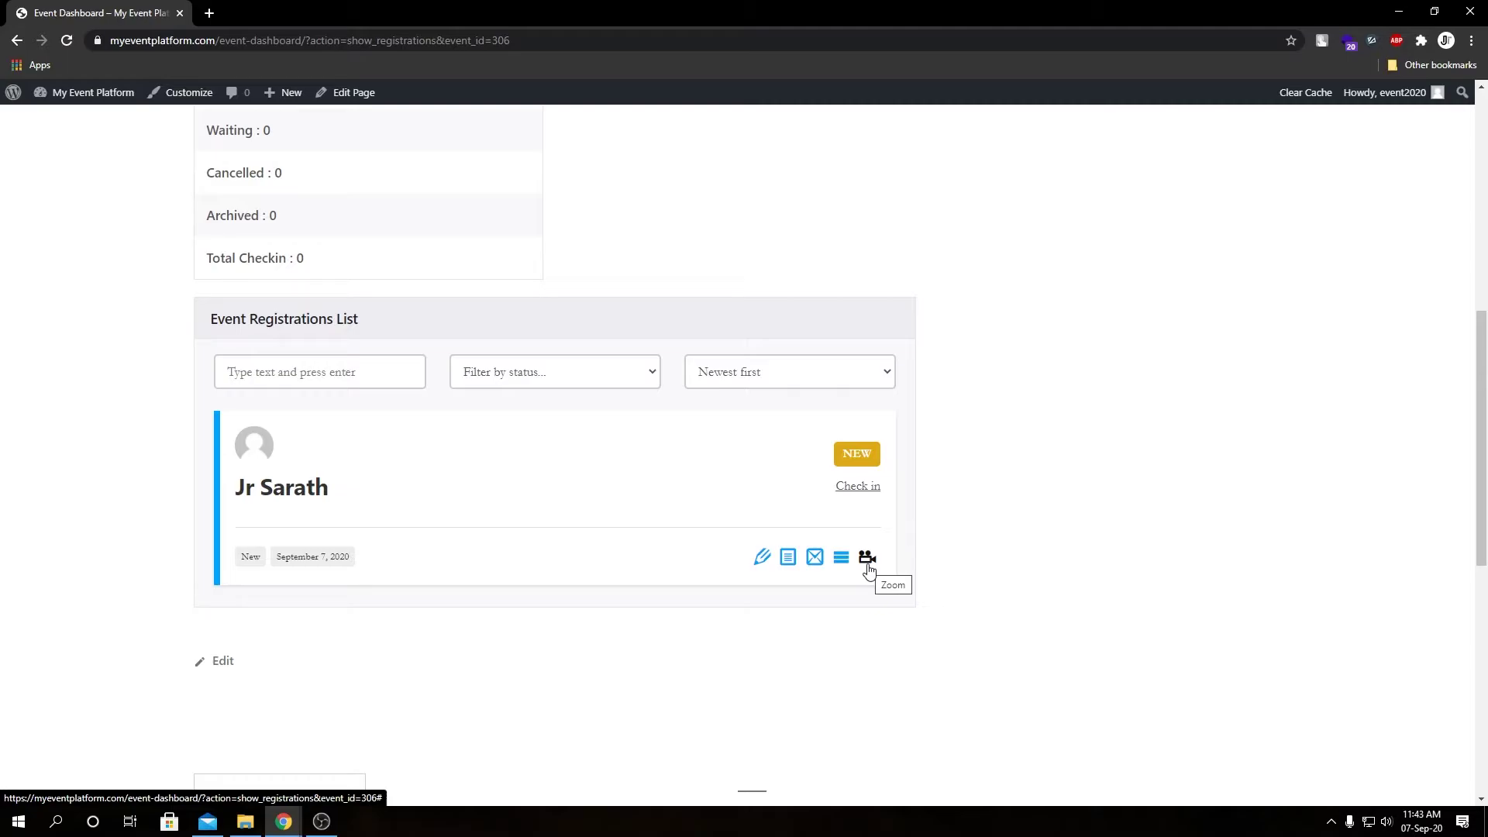
Display the linked Zoom meeting's title, description, time, timezone and 40-minute duration
click(867, 559)
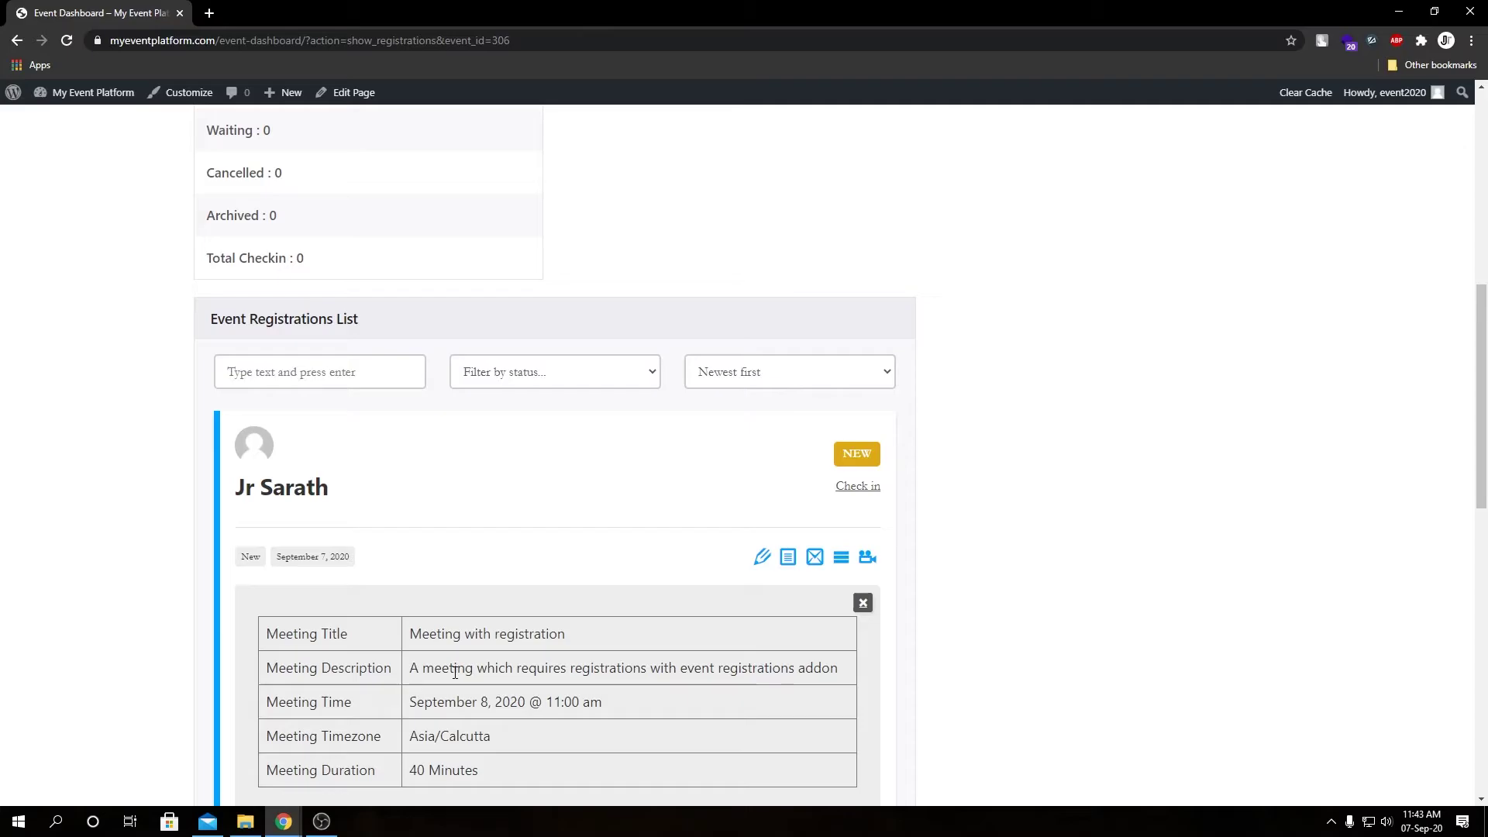
scroll(971, 383, up, 8)
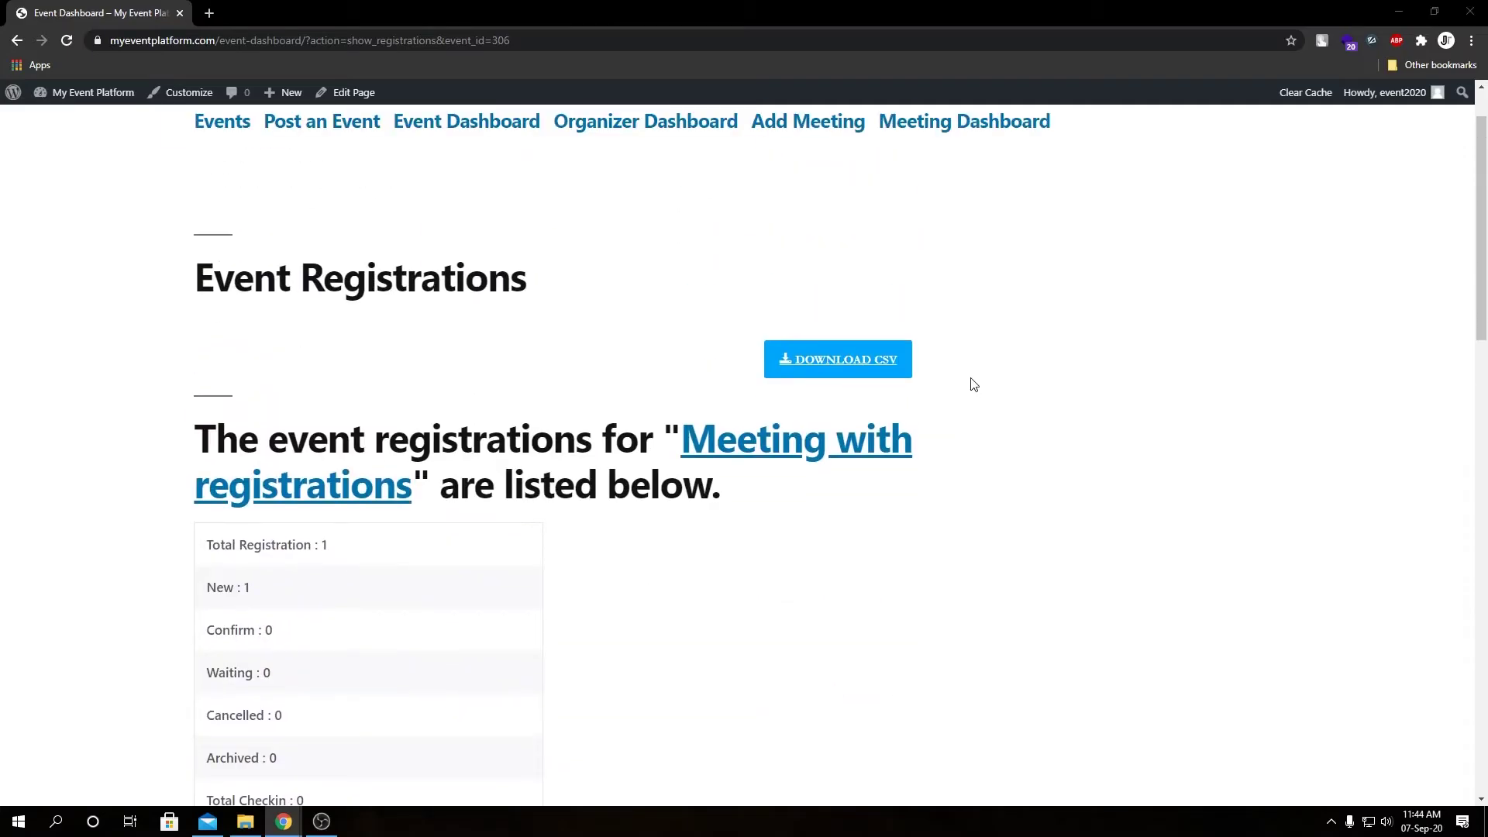
click(961, 208)
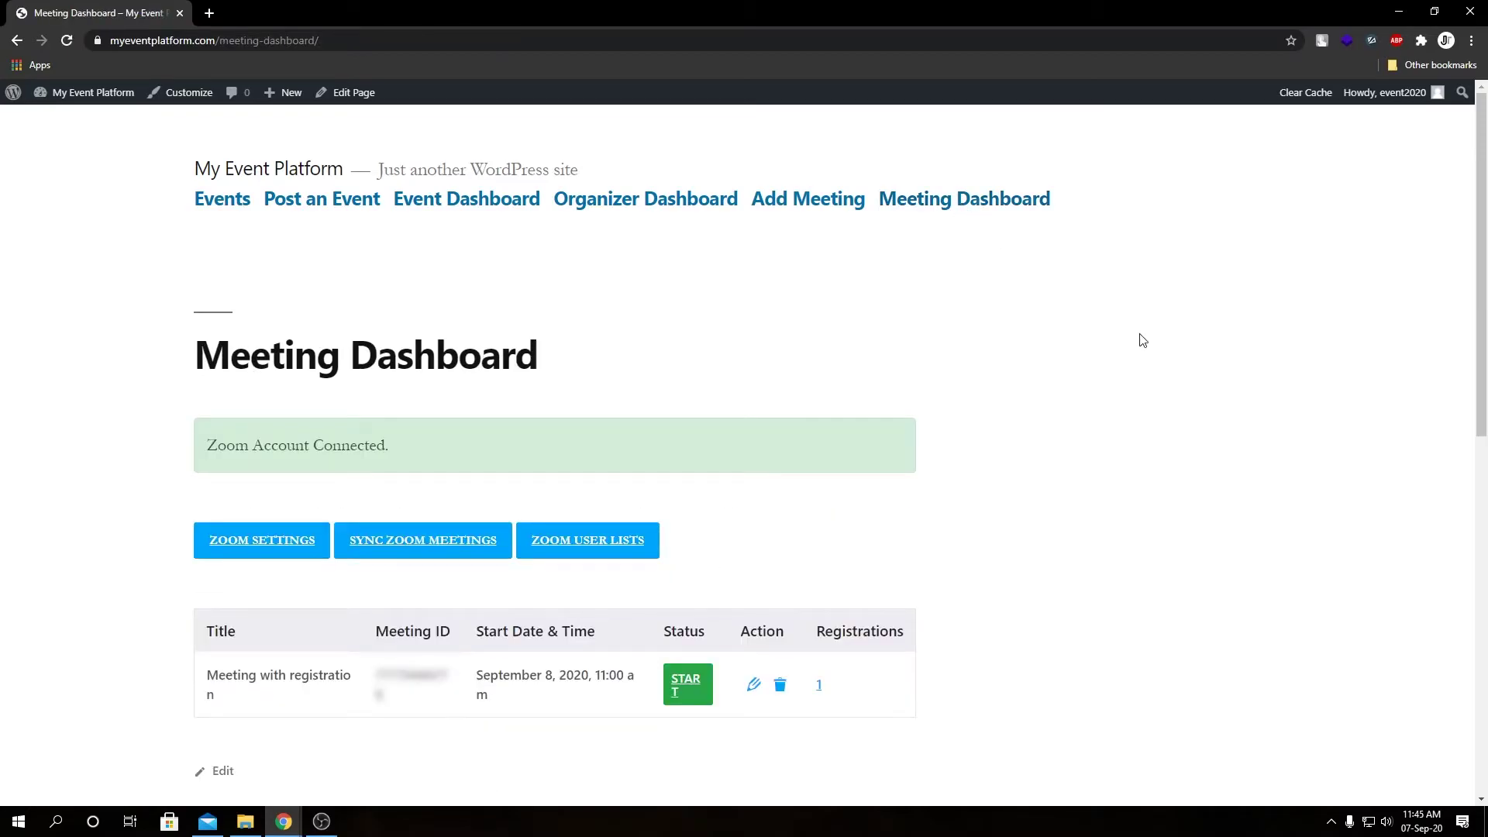
scroll(1146, 341, down, 2)
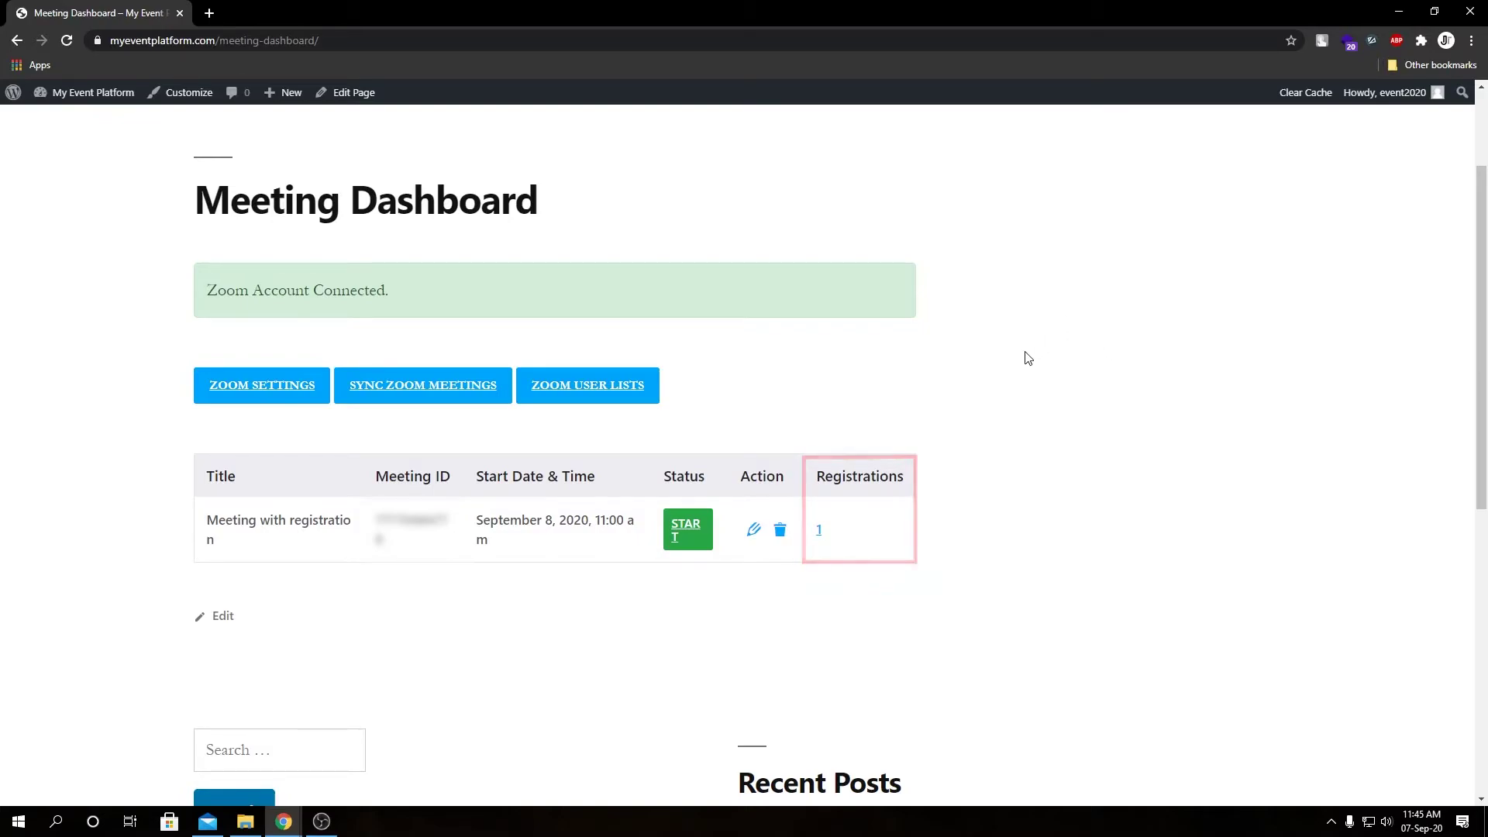
click(820, 532)
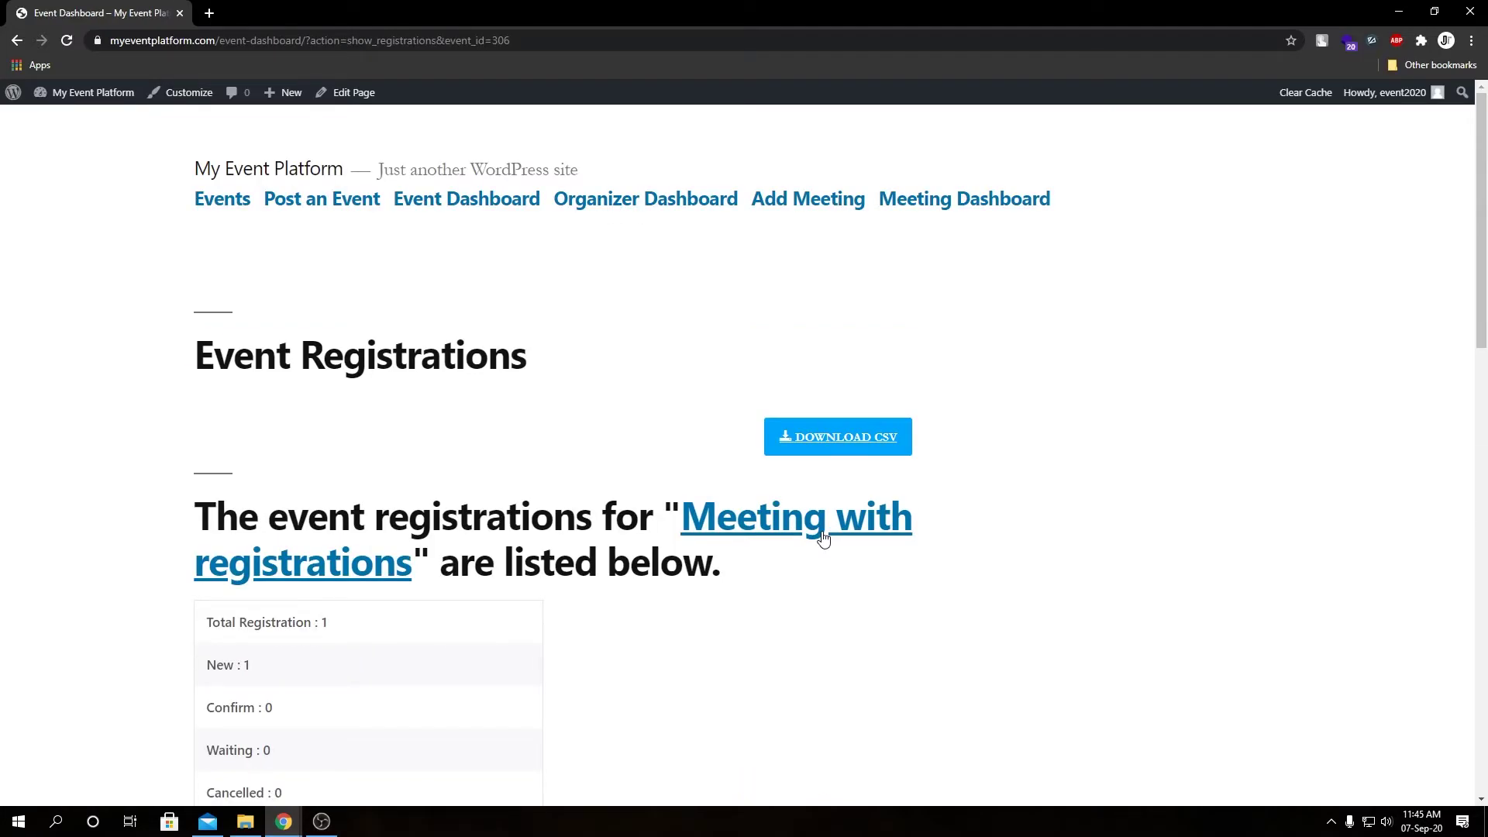
Review the registration cards: several New from September 9, 2020, one Confirmed
scroll(823, 538, down, 7)
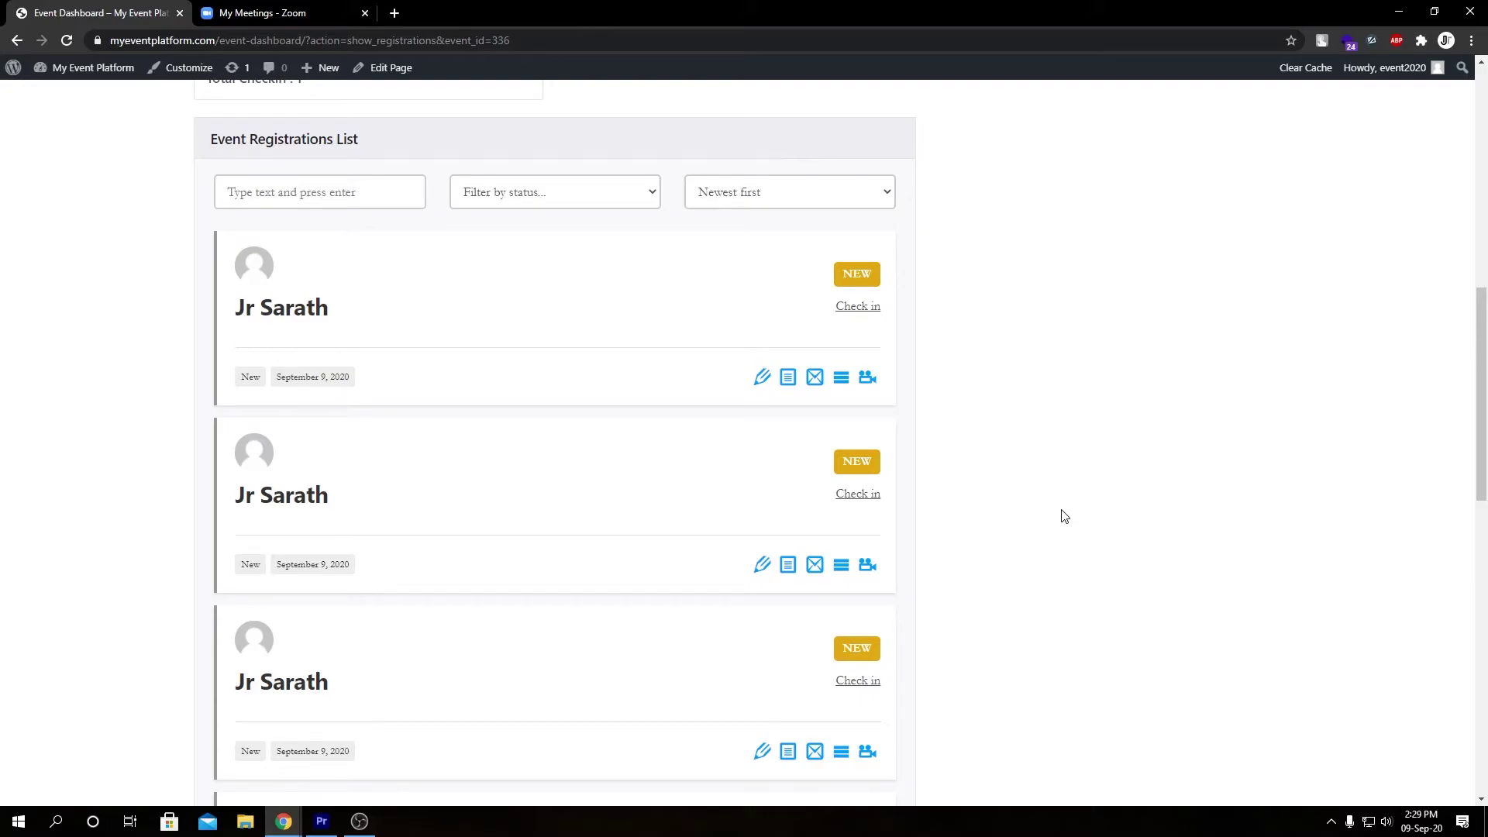
scroll(265, 423, down, 4)
scroll(266, 422, up, 3)
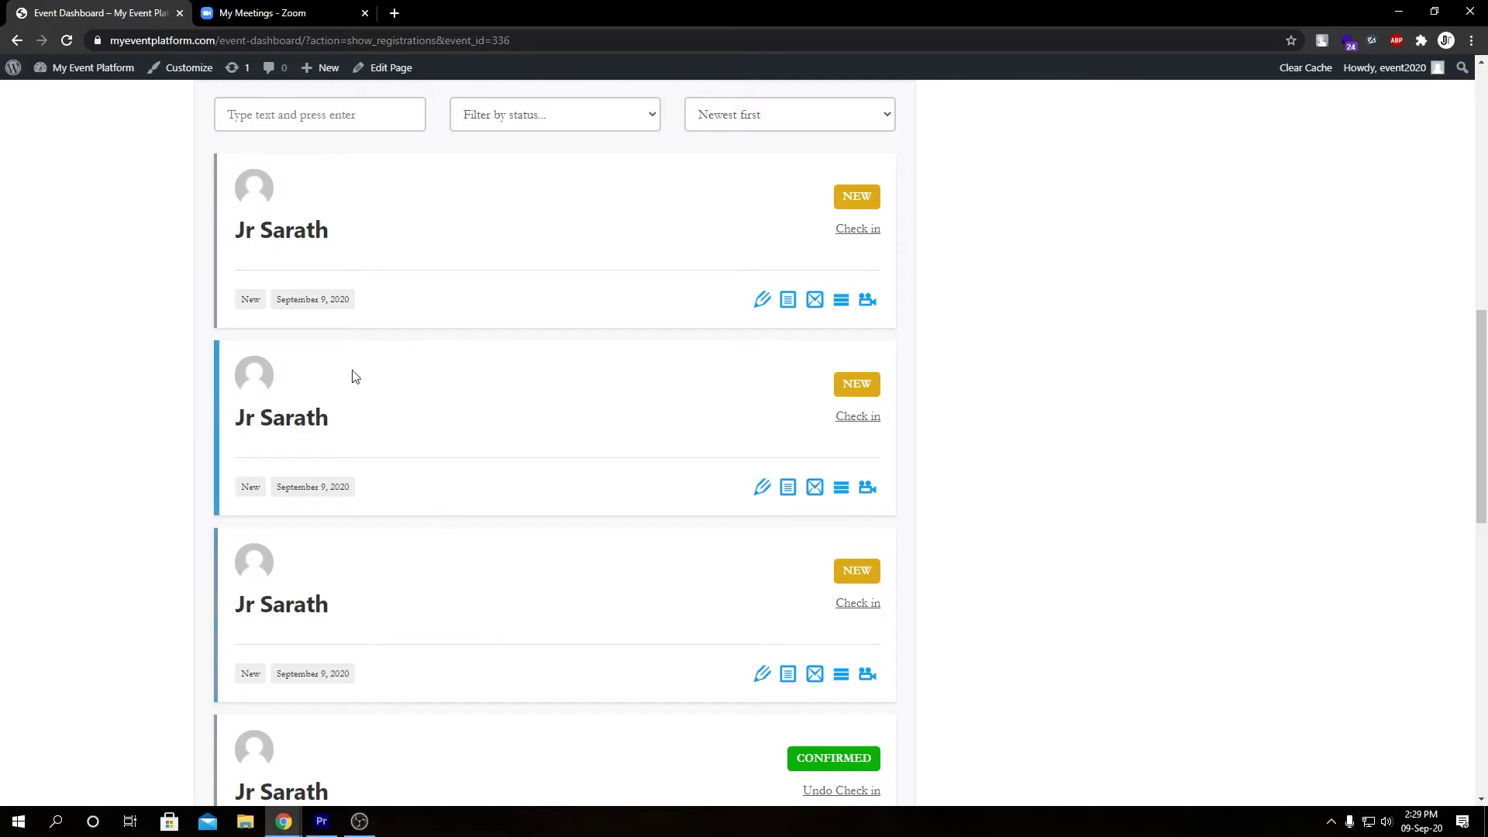
In Zoom's My Meetings, open 'Meeting with registration' and locate its registrant count of 5
click(269, 17)
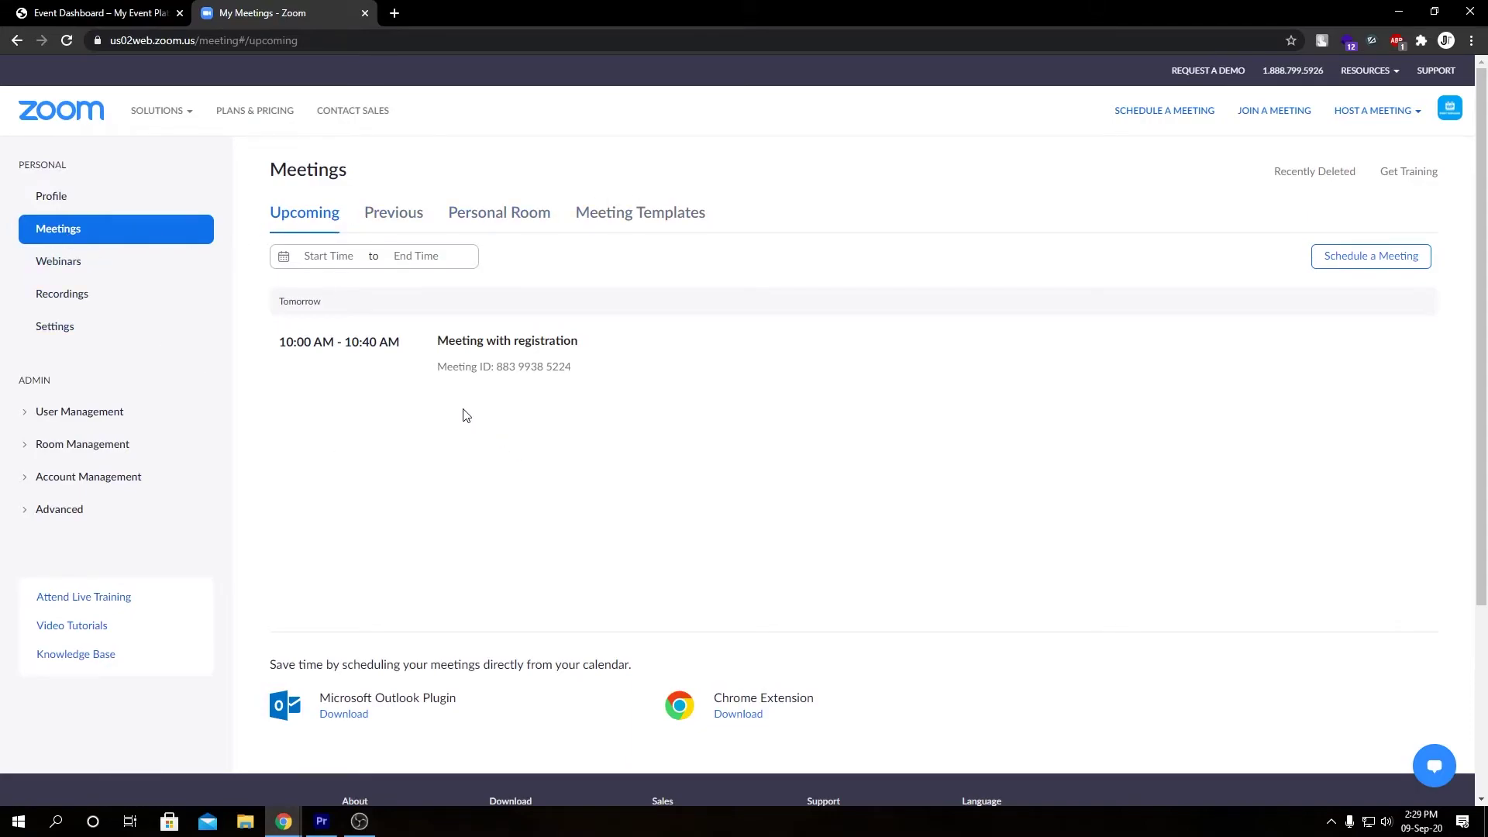
click(521, 347)
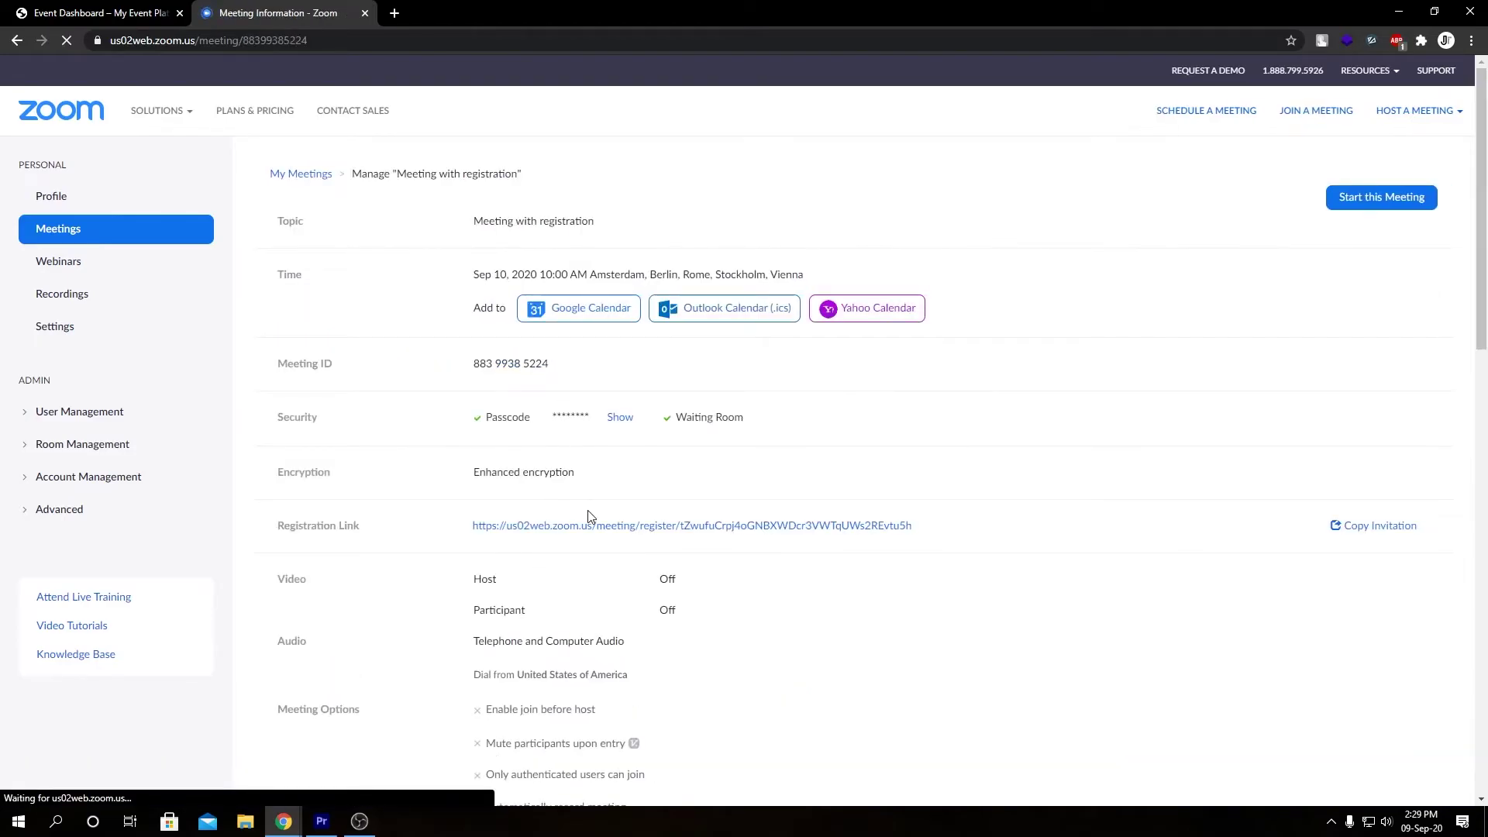
scroll(589, 517, down, 5)
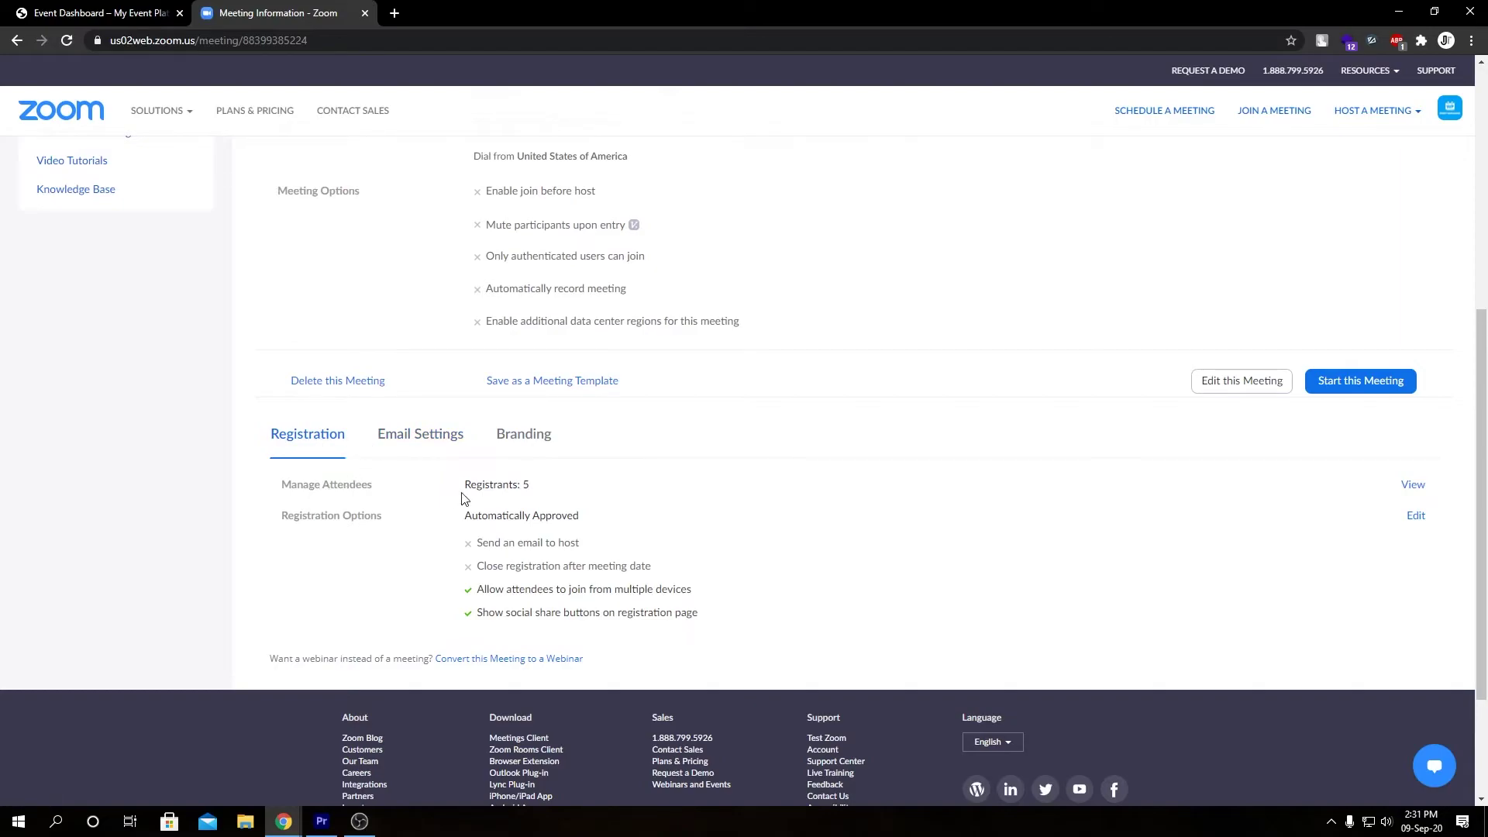
double_click(515, 487)
click(670, 486)
View the Registrants list for 'Meeting with registration', showing five registrants dated Sep 9, 2020
click(1411, 485)
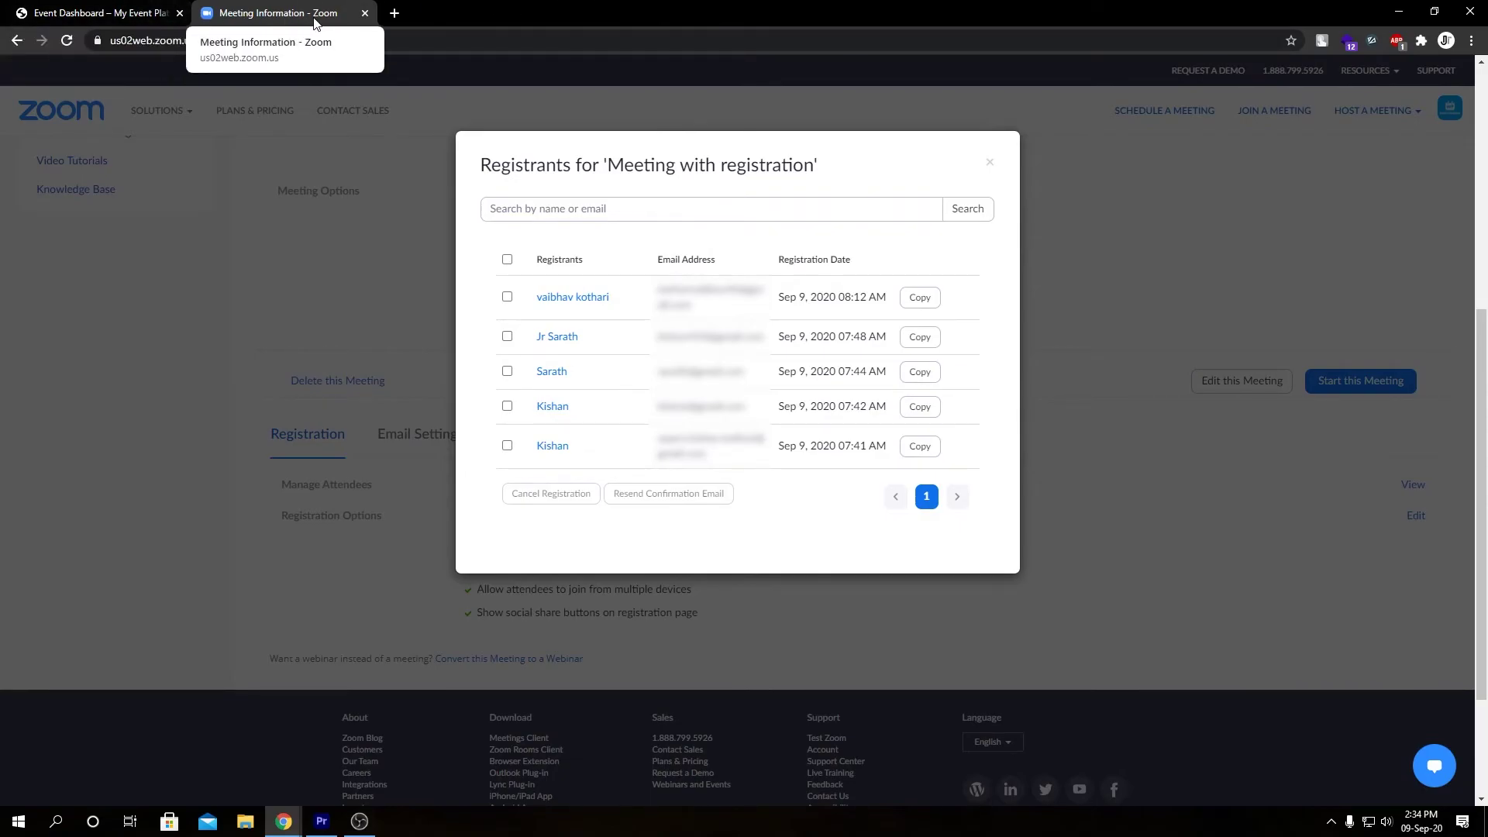
Close the Zoom Meeting Information tab and go to the My Event Platform admin Dashboard
click(365, 13)
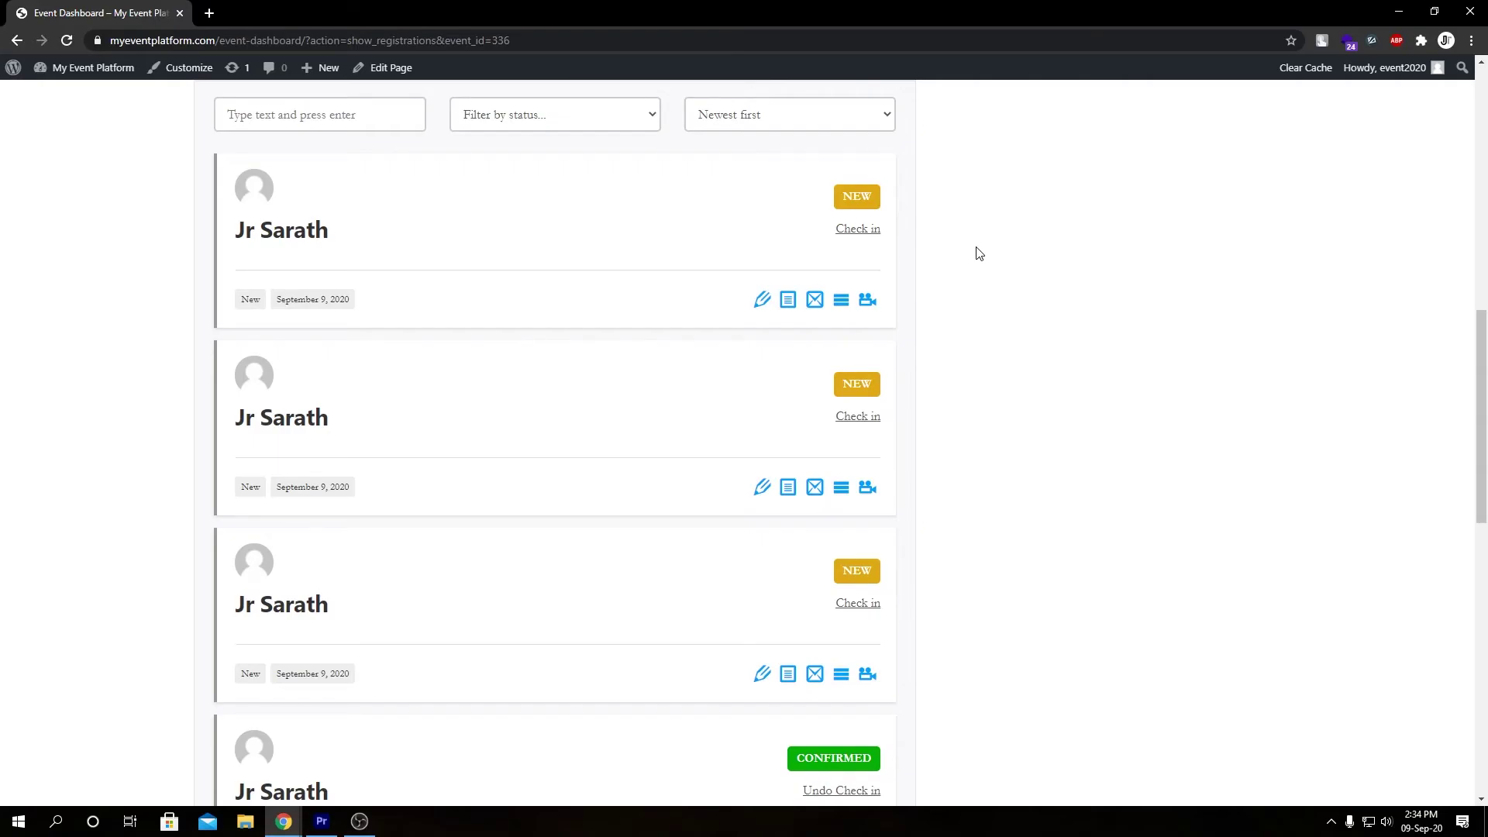
mouse_move(108, 70)
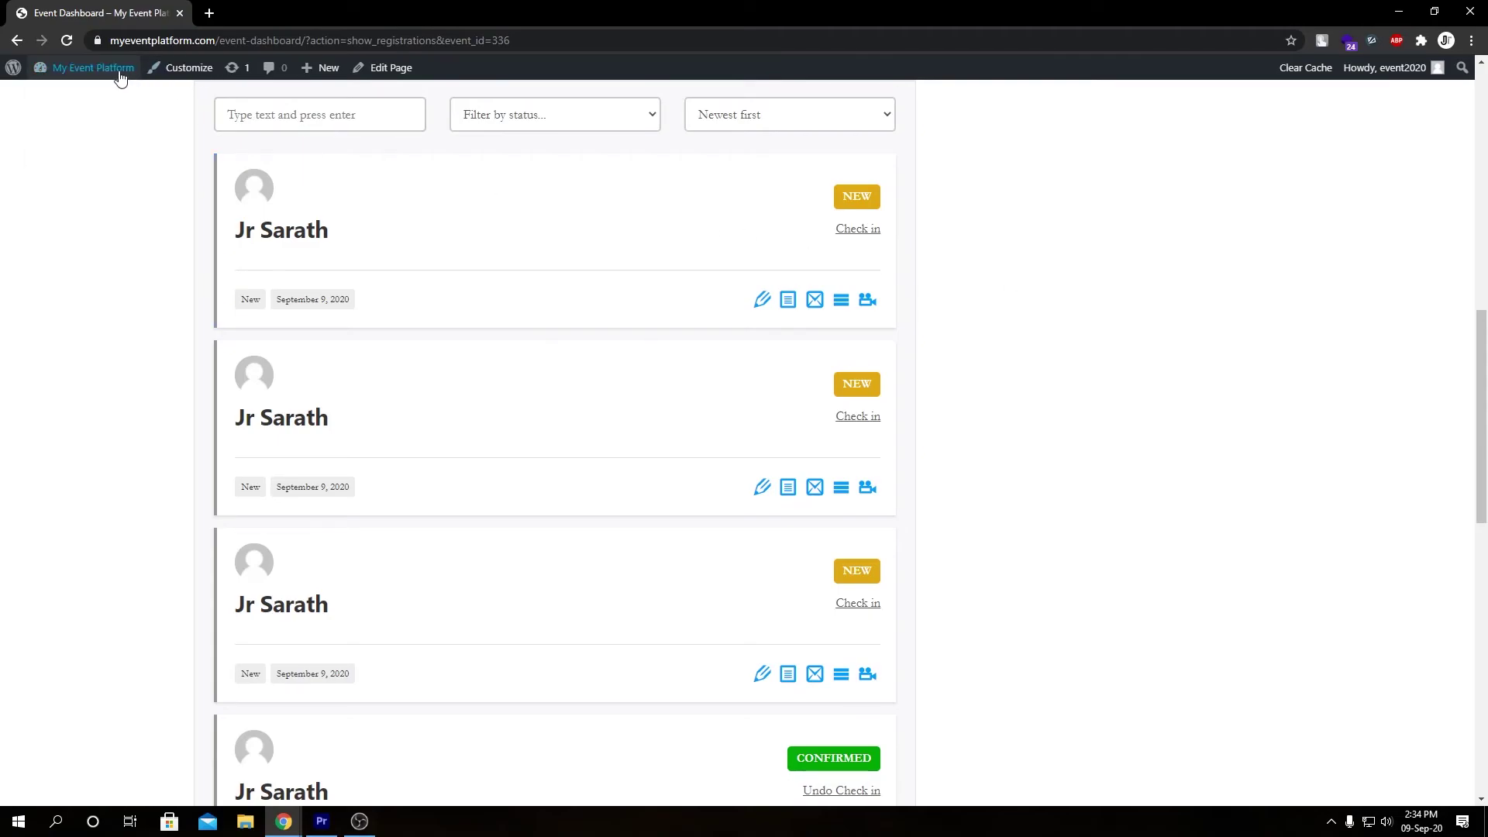
click(72, 100)
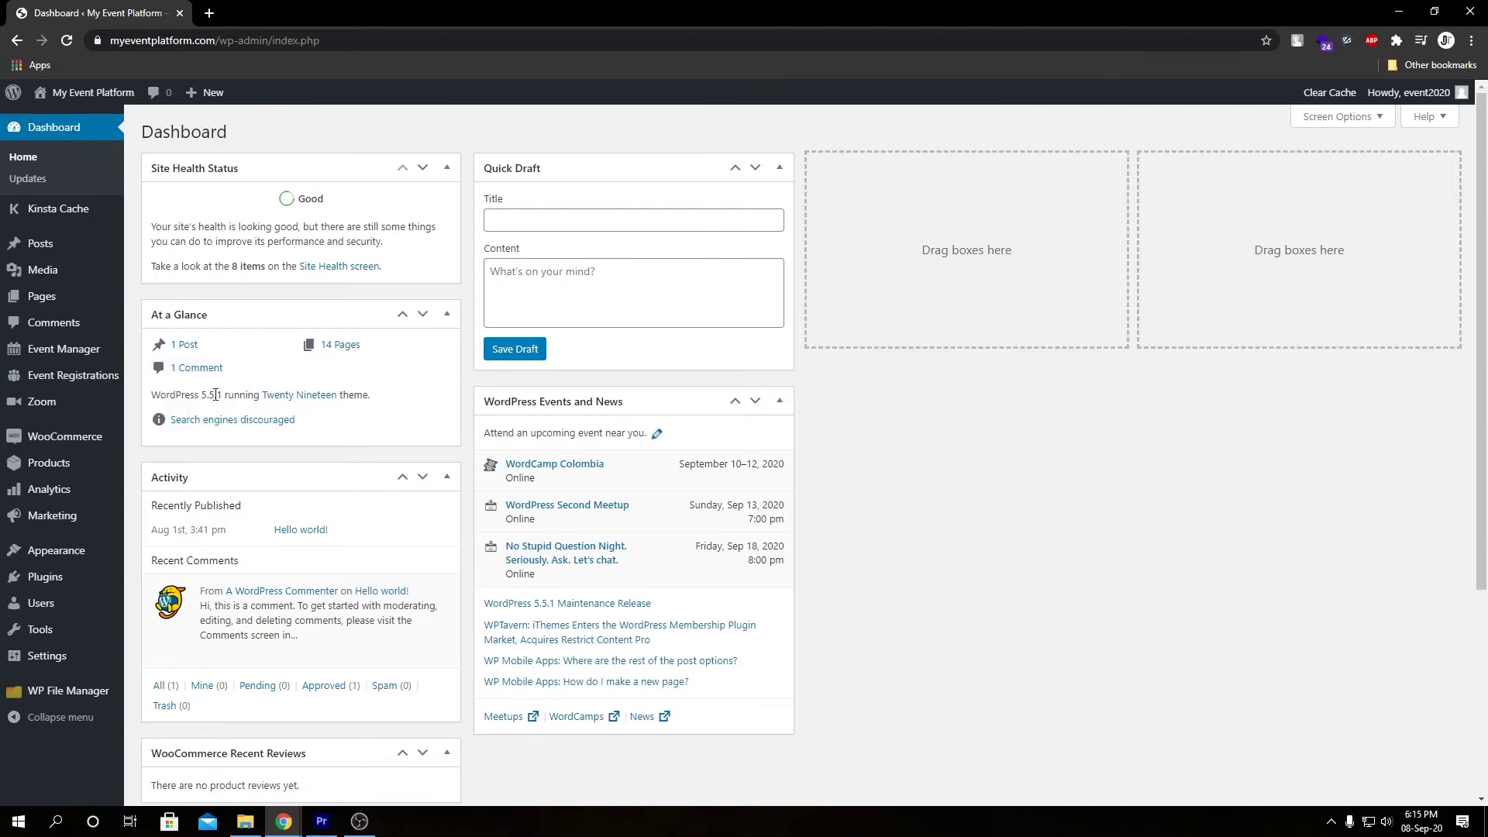
mouse_move(109, 385)
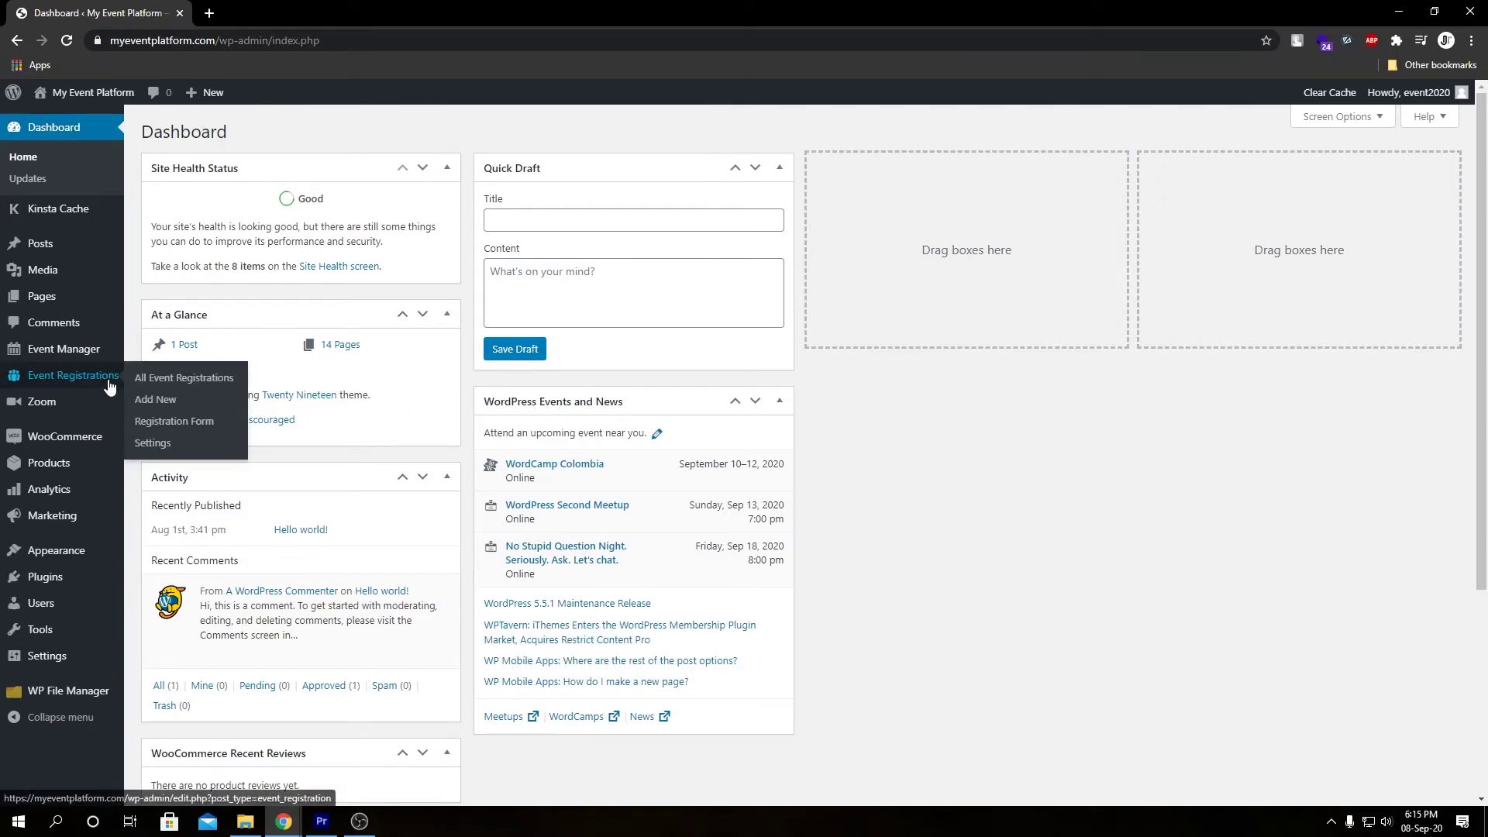
In Registration Form, inspect the organizer email's meeting_name, description and start date tags, then show the attendee template
click(166, 423)
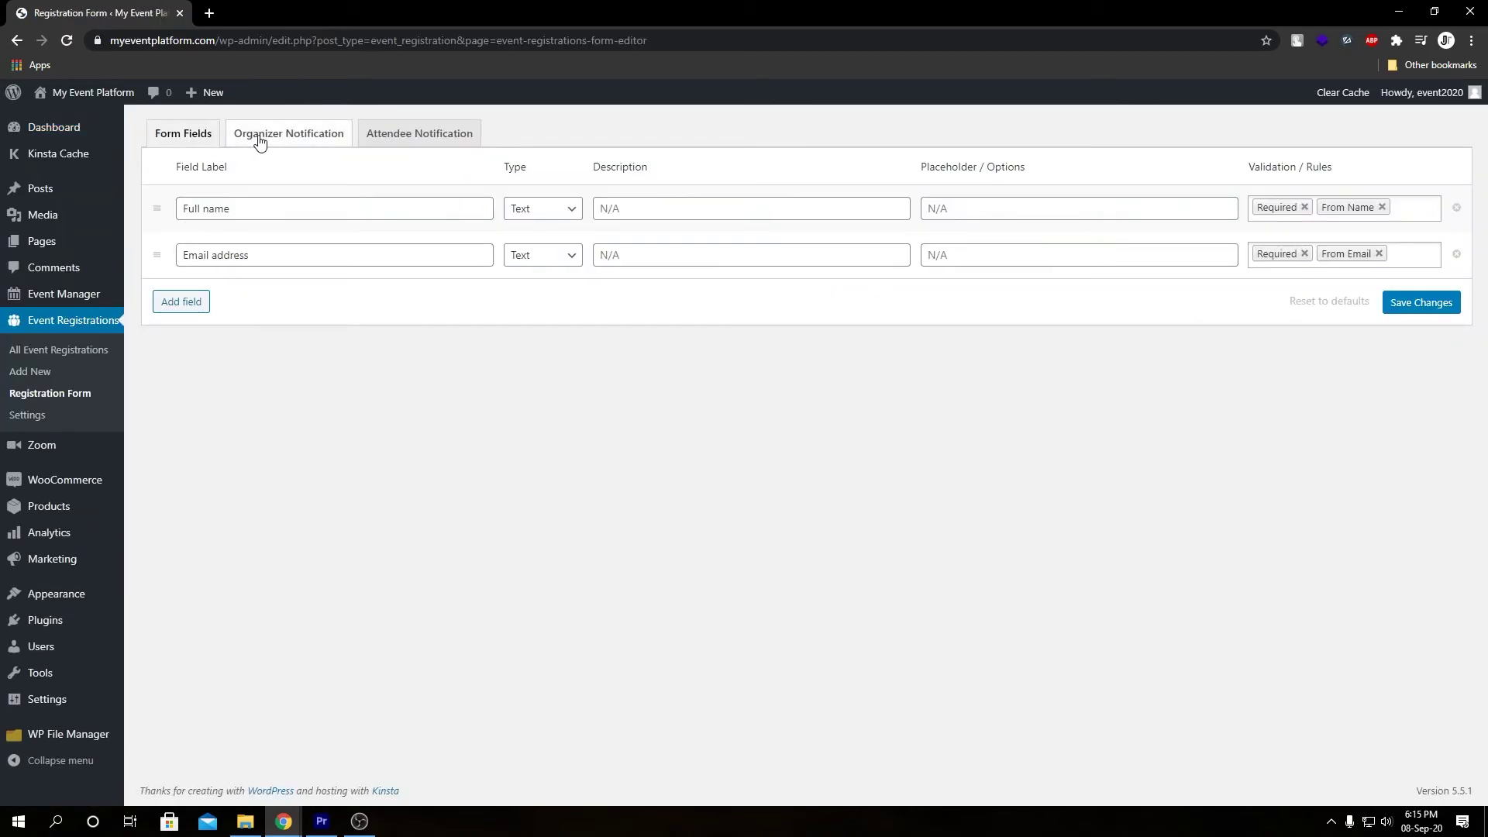
click(260, 141)
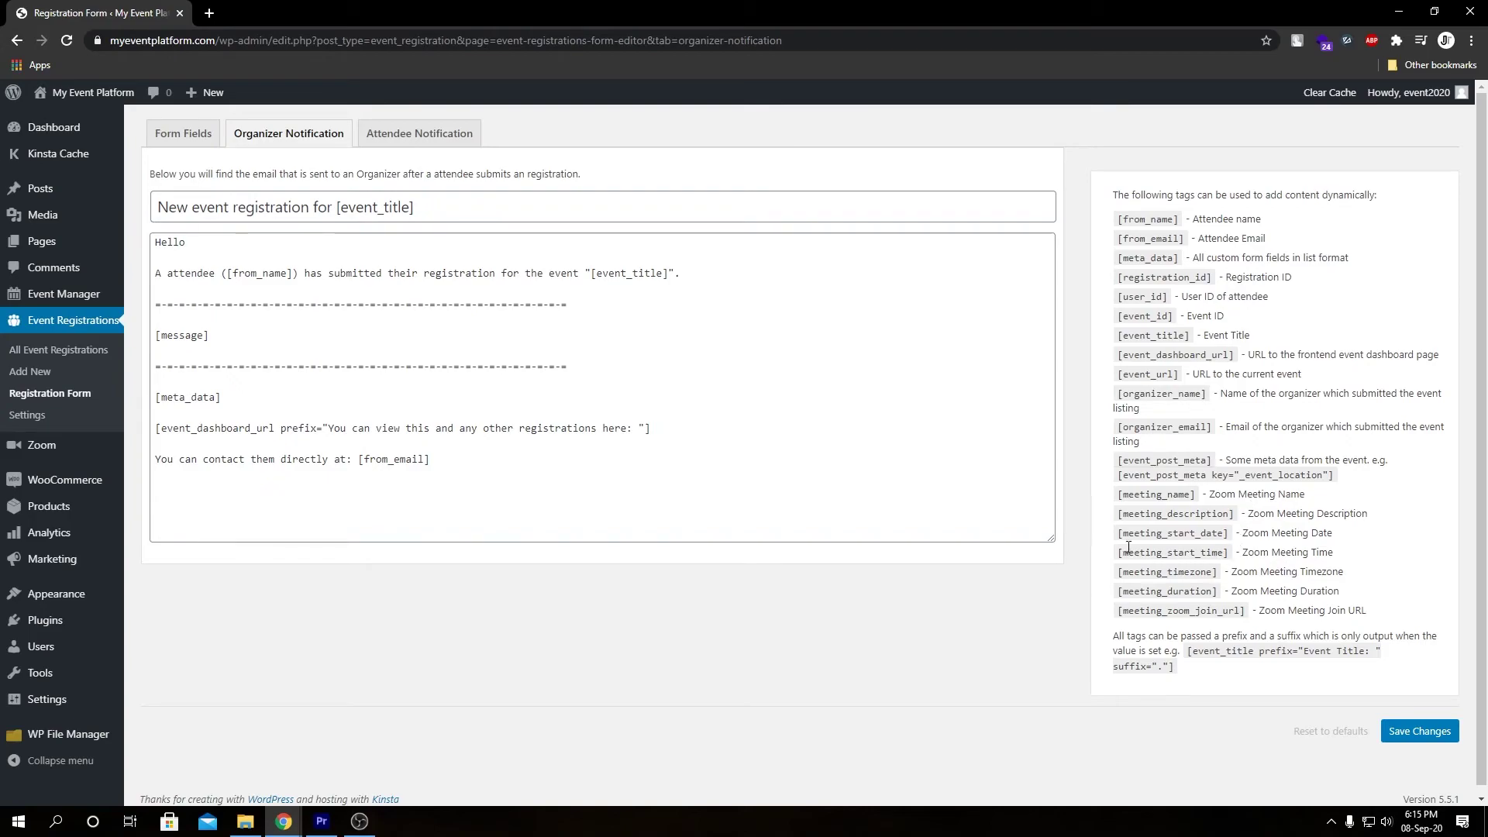
drag(1123, 498, 1220, 513)
drag(1133, 533, 1211, 607)
click(405, 464)
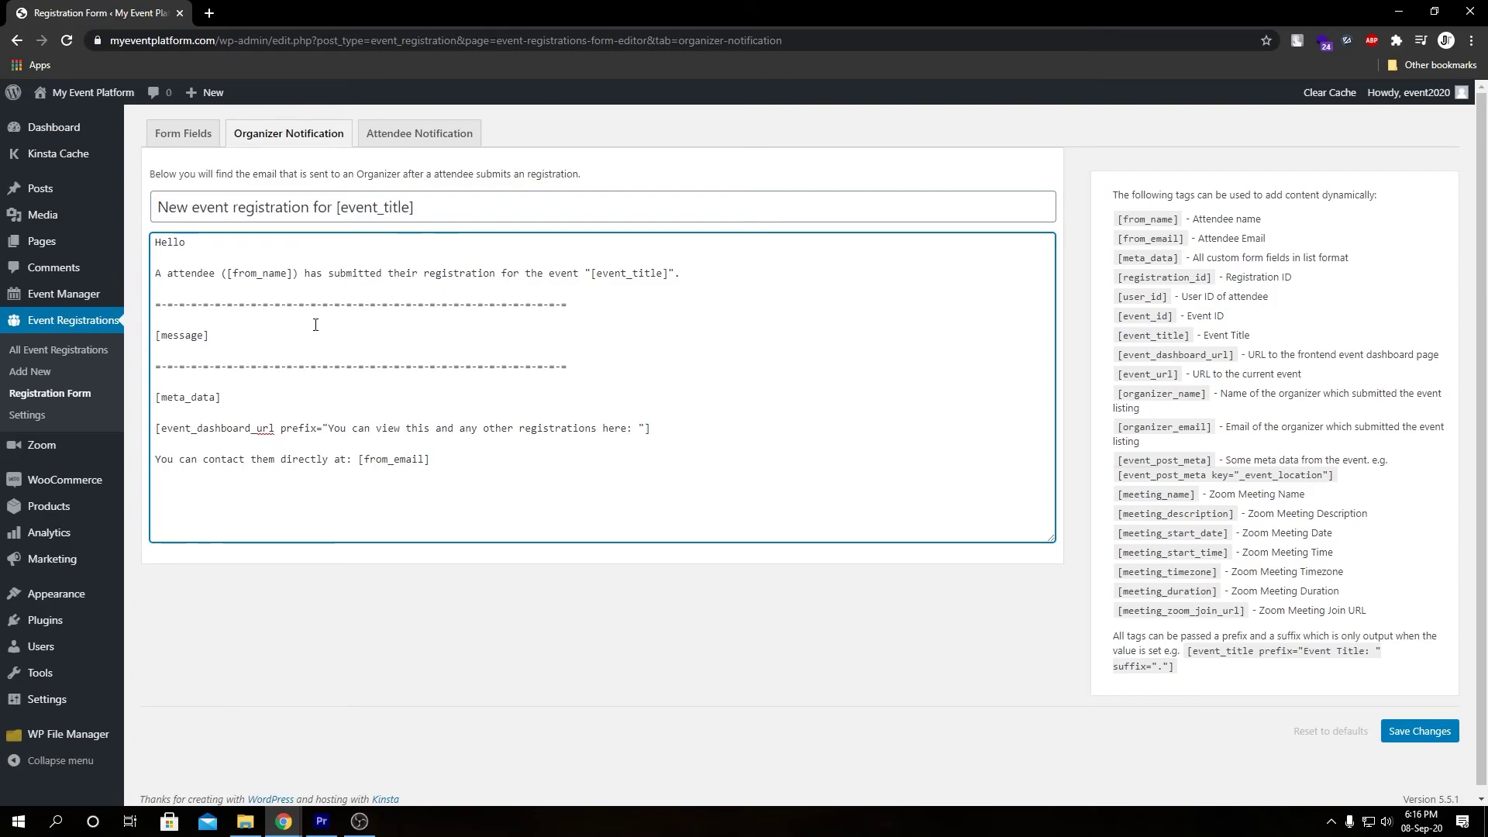
click(401, 147)
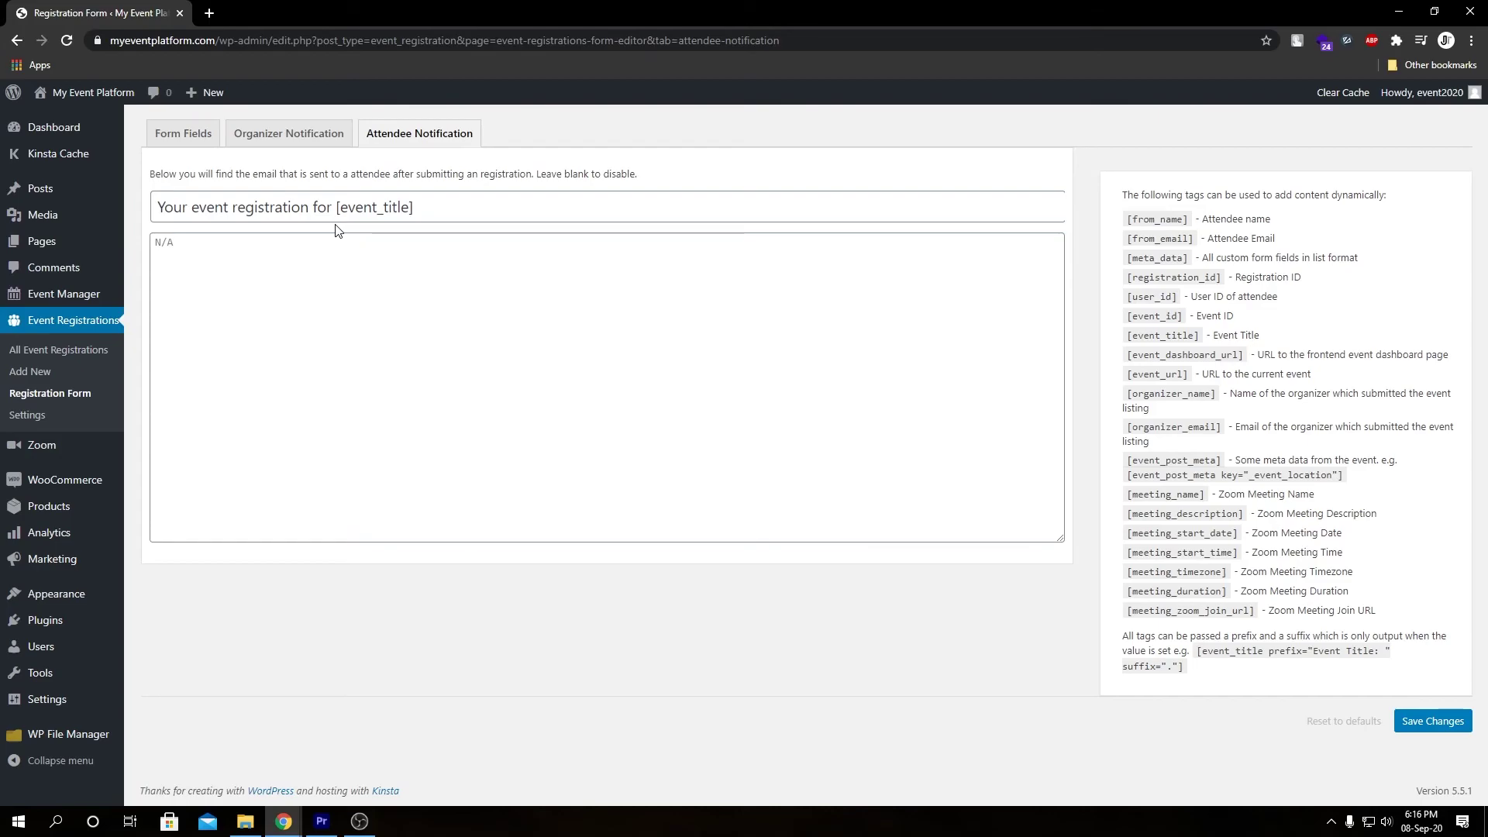
Reopen the organizer notification email, note its Zoom meeting tags, and place the cursor before the [from_email] line
click(293, 134)
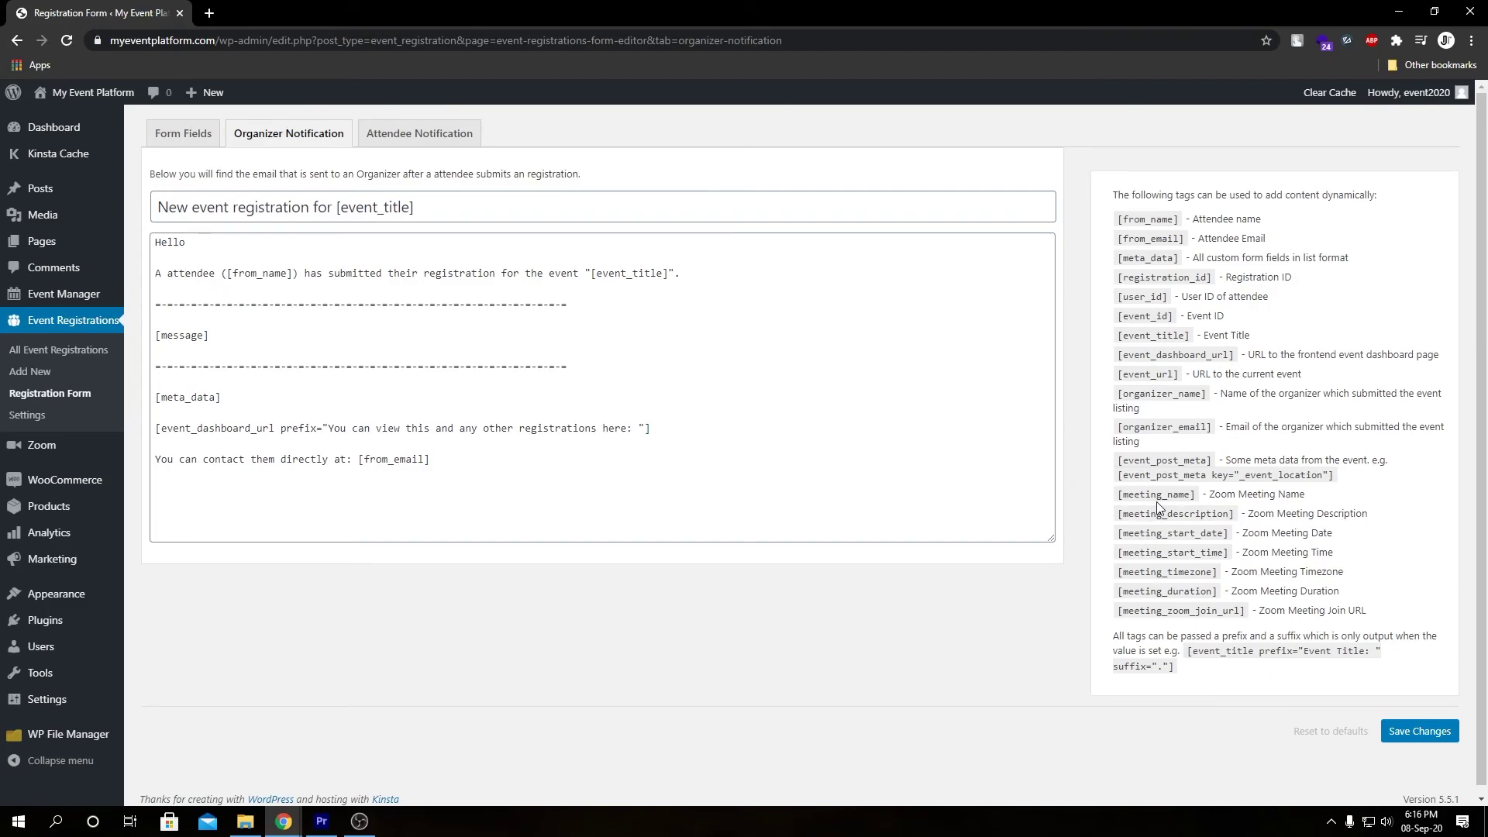
mouse_move(1192, 501)
mouse_down()
mouse_move(1106, 498)
mouse_move(1197, 498)
mouse_up()
click(203, 444)
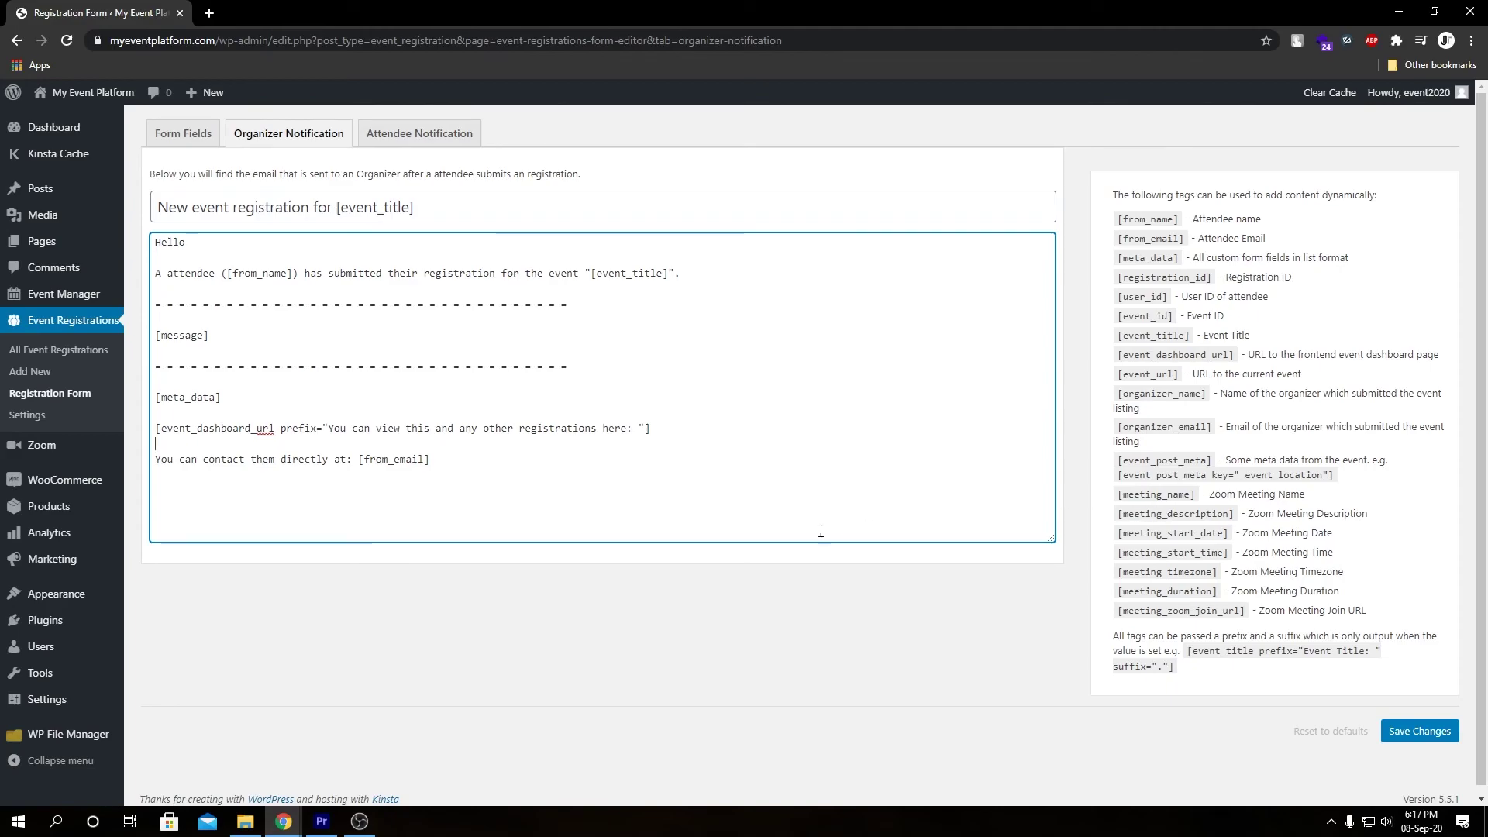
click(359, 447)
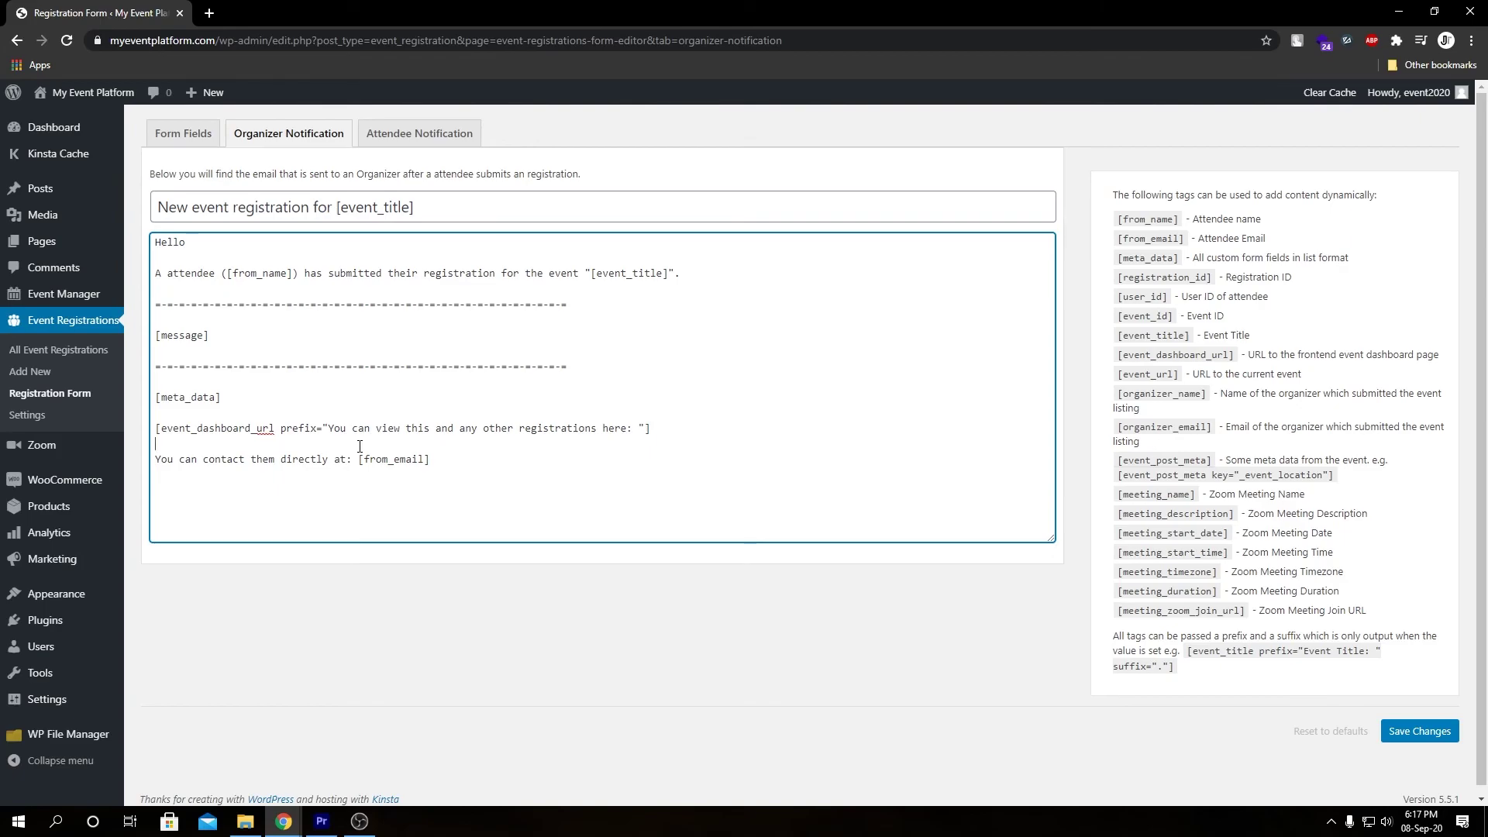